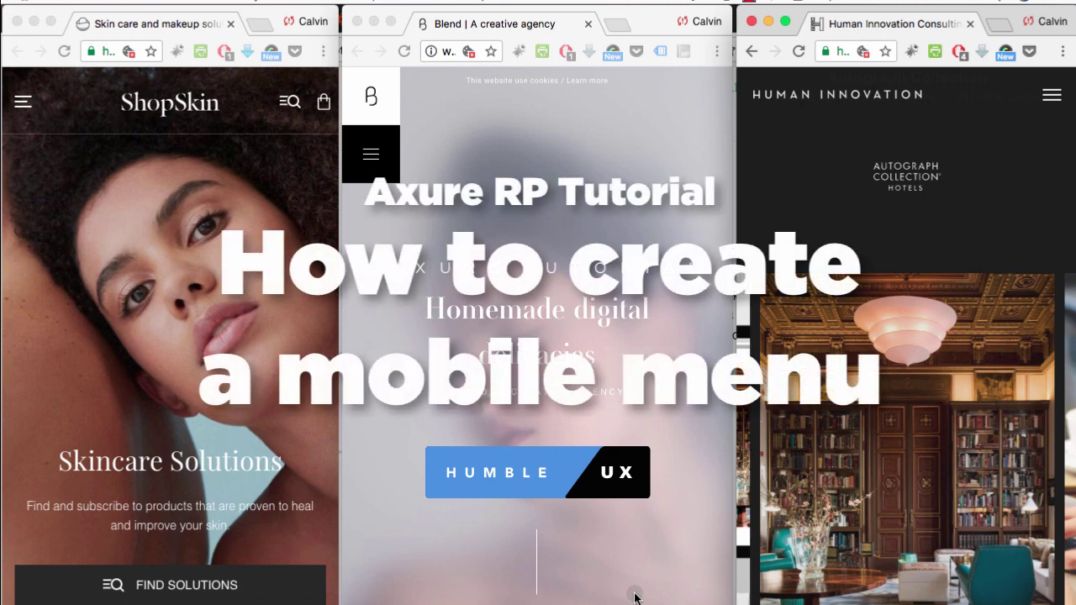
Open and close the ShopSkin site's slide-out menu twice for reference.
left_click(23, 104)
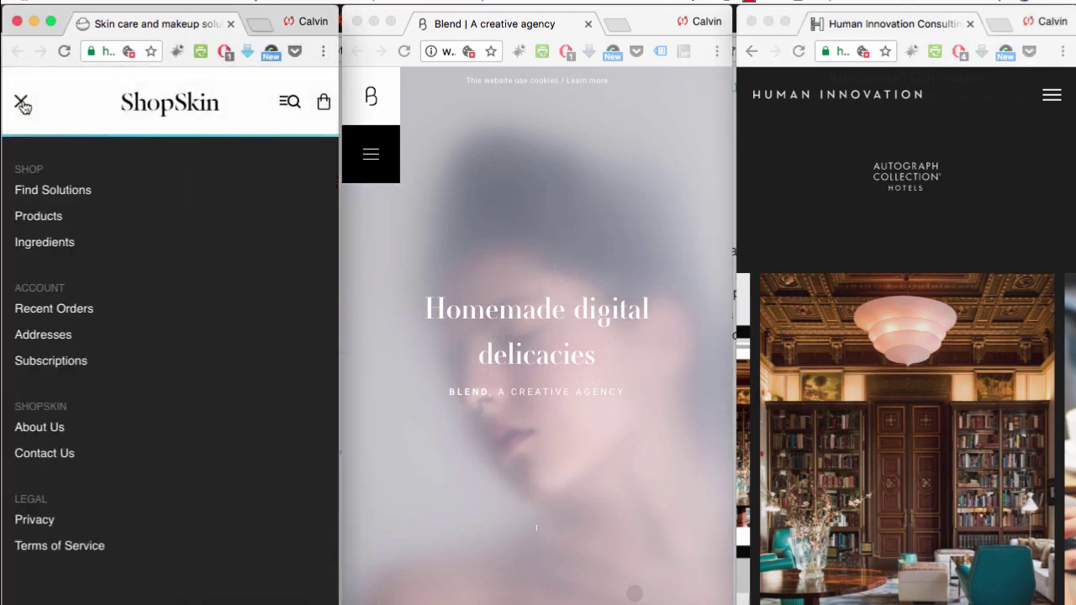
left_click(23, 103)
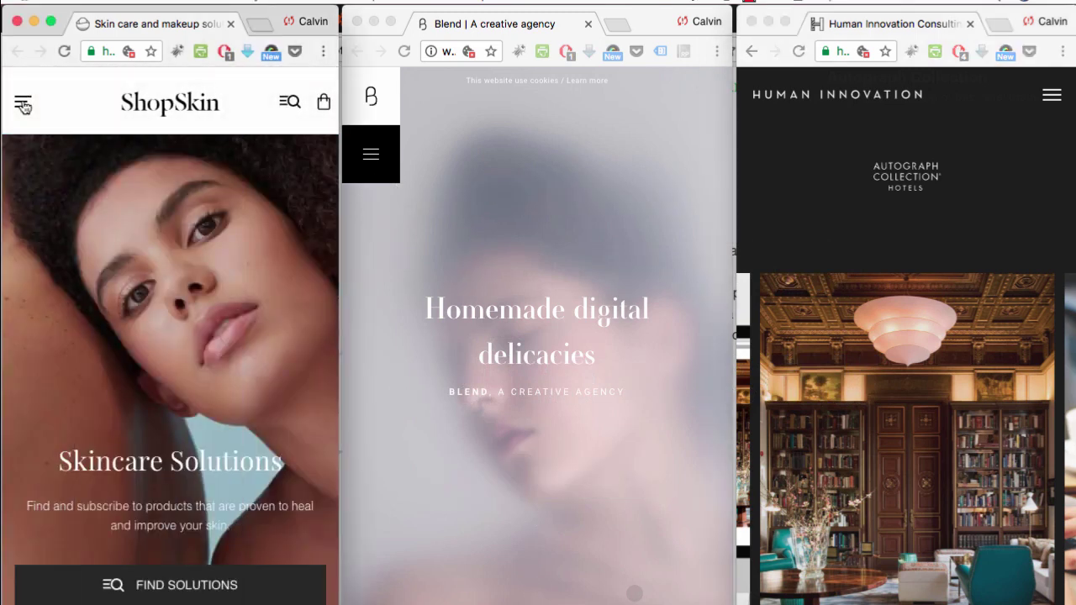
left_click(23, 103)
left_click(23, 104)
Replay the Blend site's menu opening and closing several times.
left_click(374, 164)
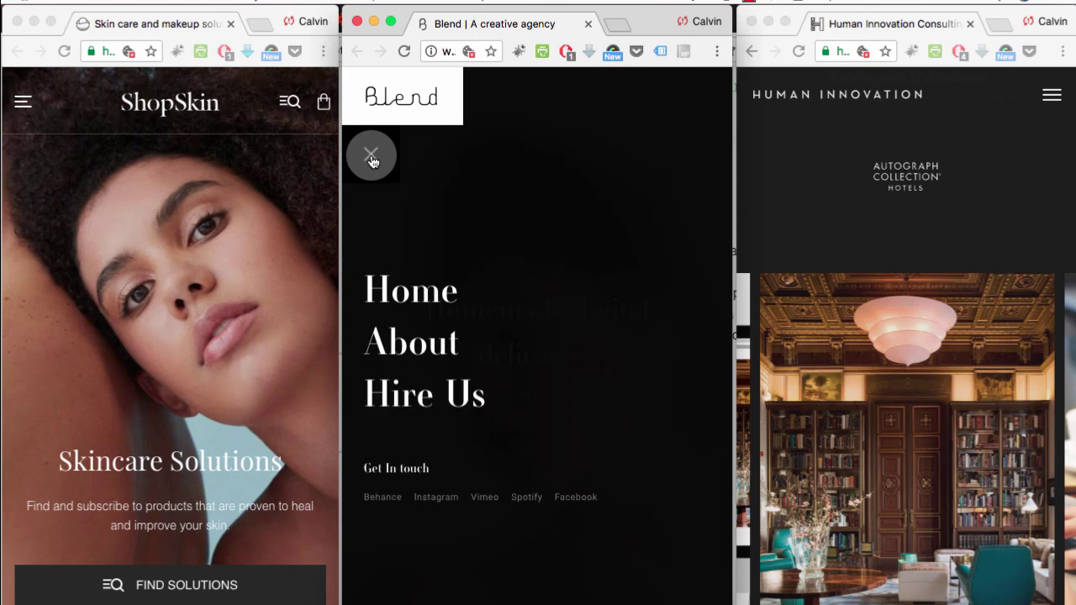
left_click(371, 157)
left_click(372, 161)
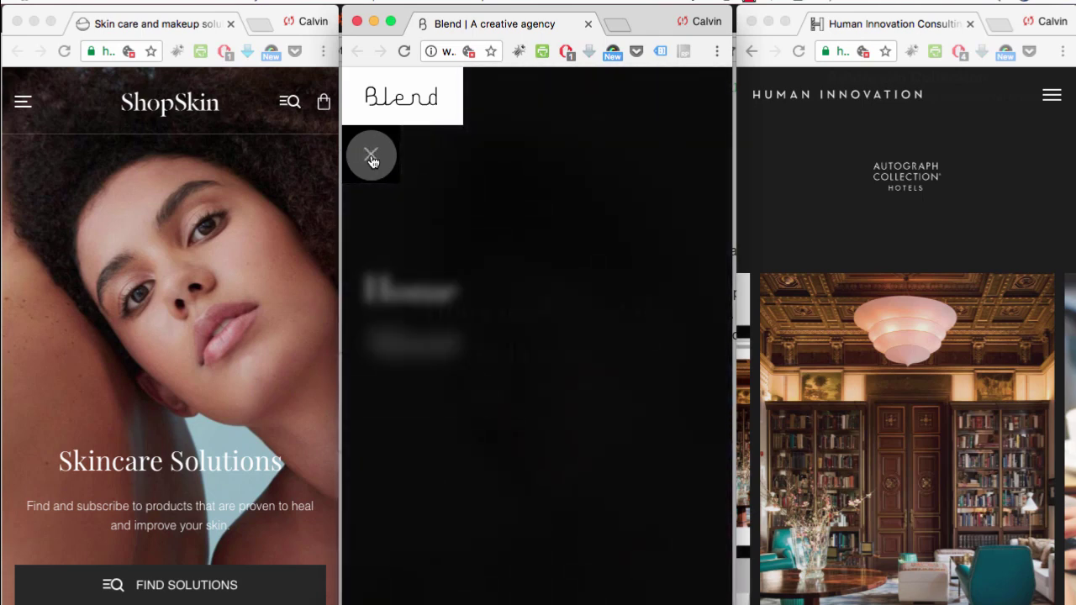
left_click(372, 159)
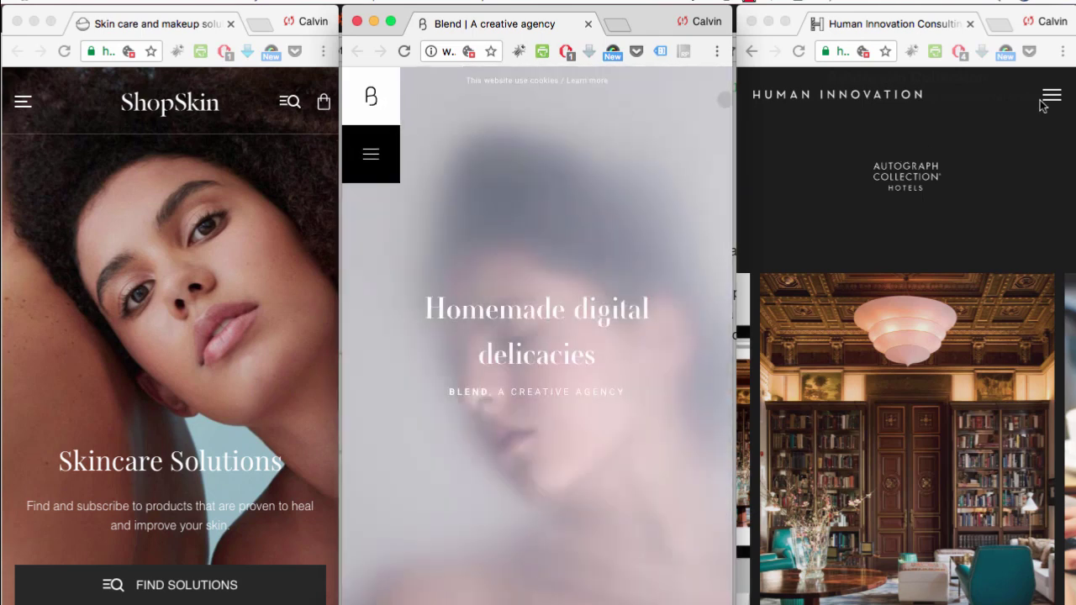
Open and close the Human Innovation site's menu repeatedly to study its animation.
left_click(1055, 99)
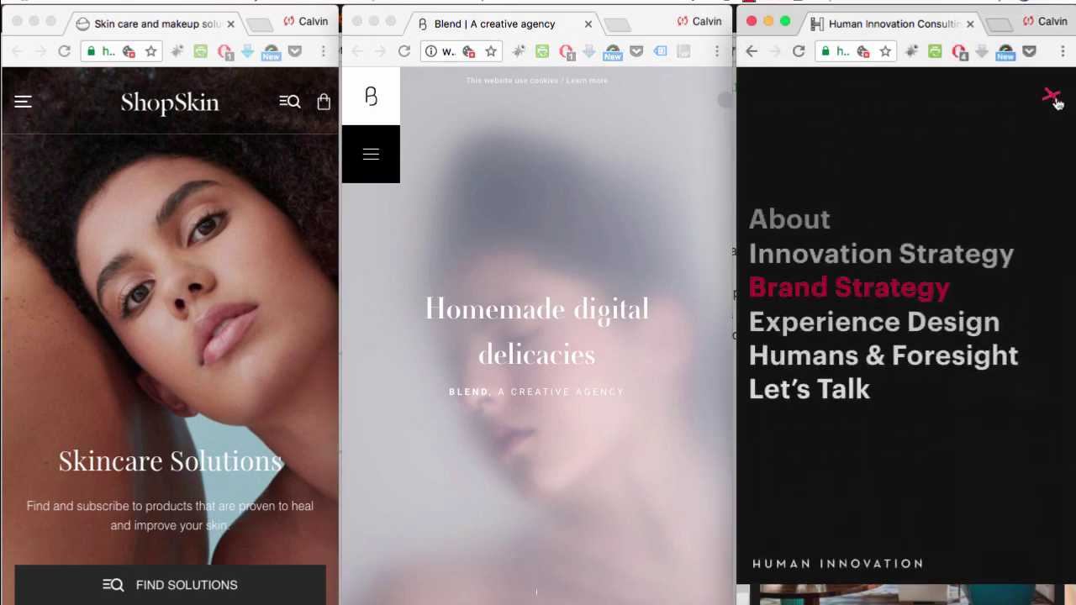
left_click(1056, 101)
left_click(1054, 99)
left_click(1054, 100)
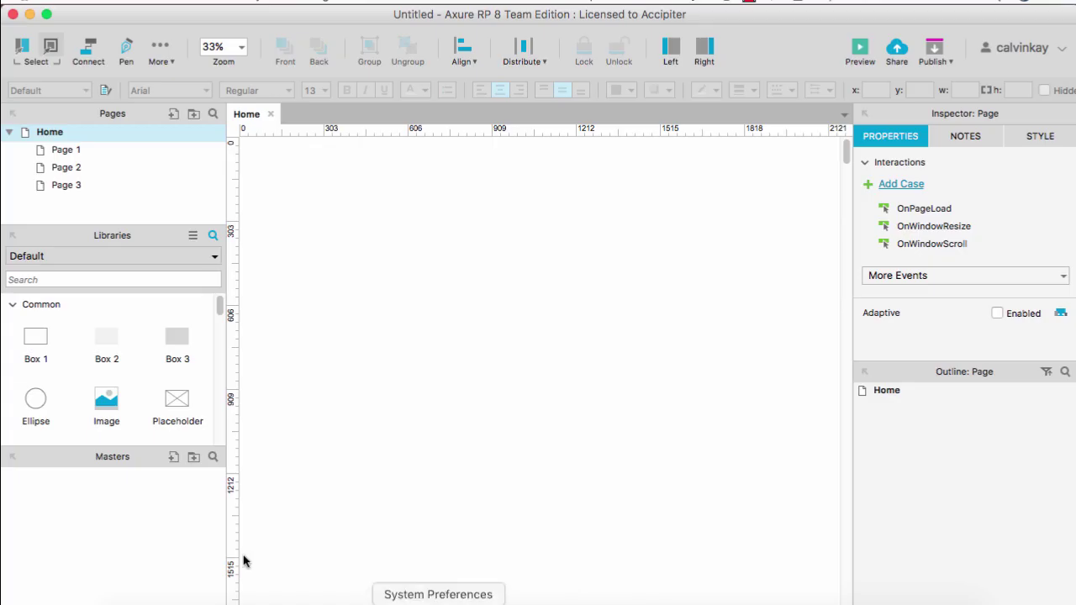
Place a 375×667 box on the Home page and Alt-drag a copy to its right.
left_click_drag(37, 346, 357, 211)
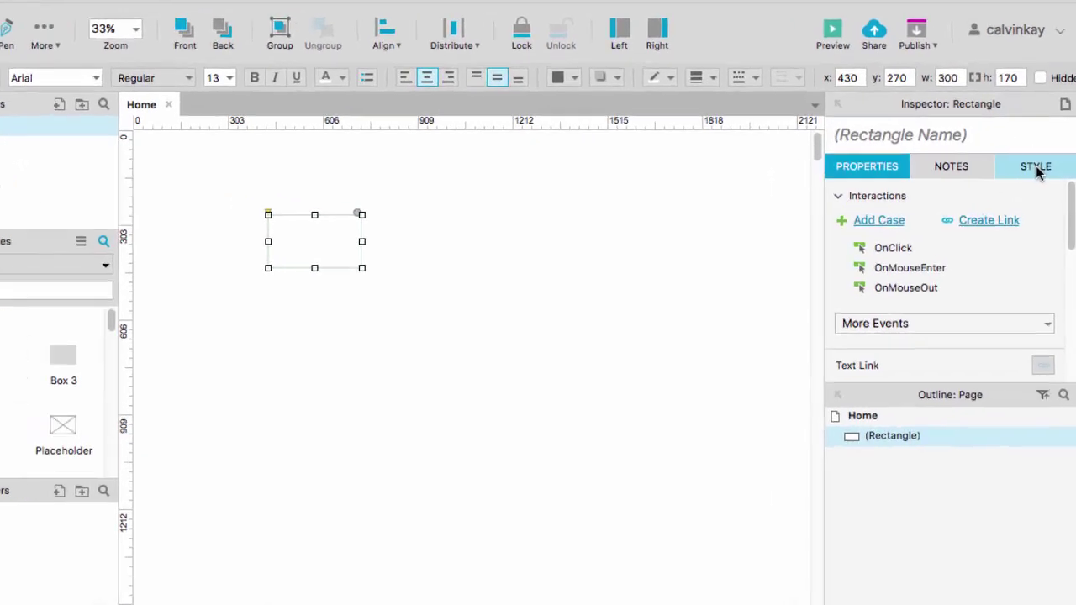
left_click(1040, 168)
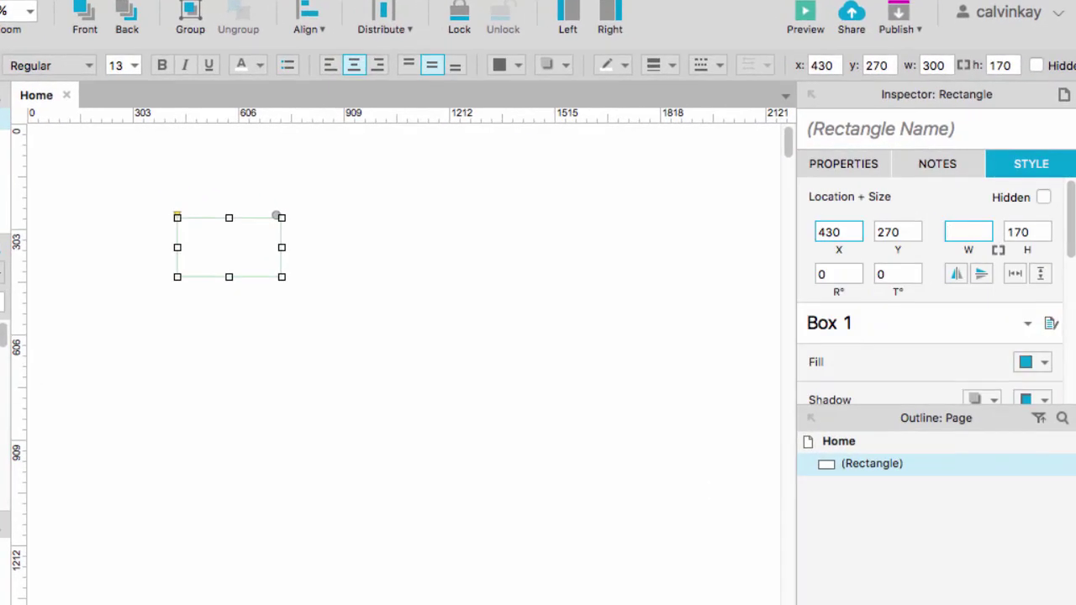
type("375")
left_click(1019, 230)
double_click(1027, 229)
type("667")
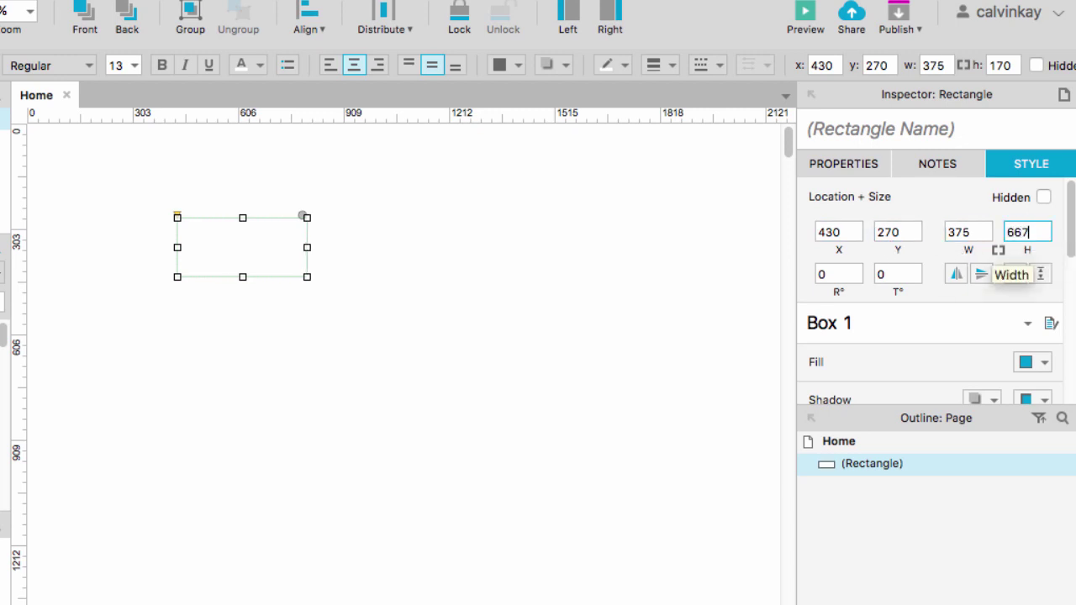
key("Return")
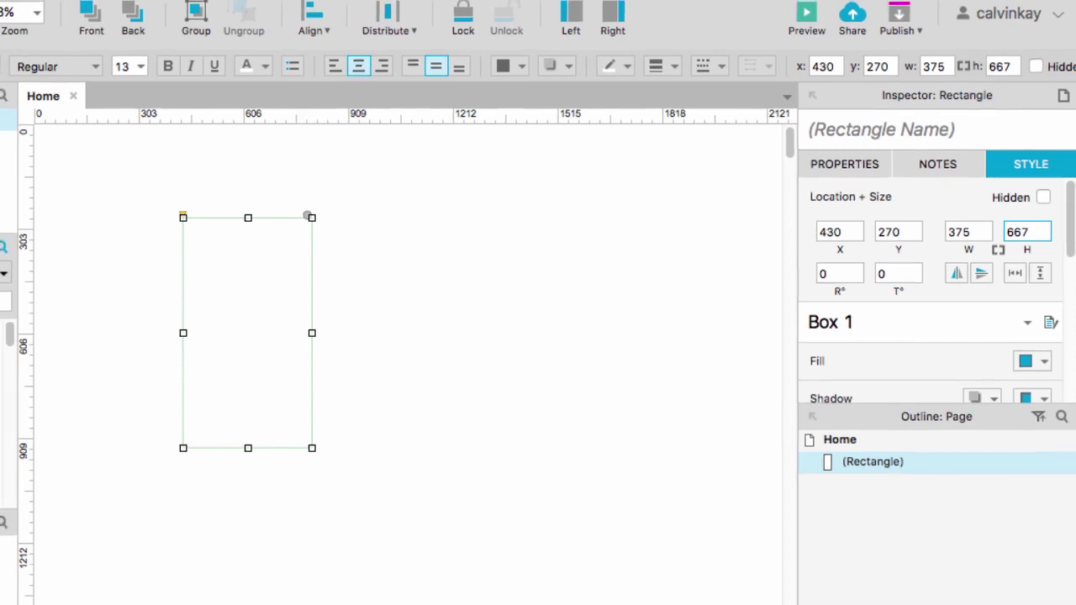
left_click(481, 327)
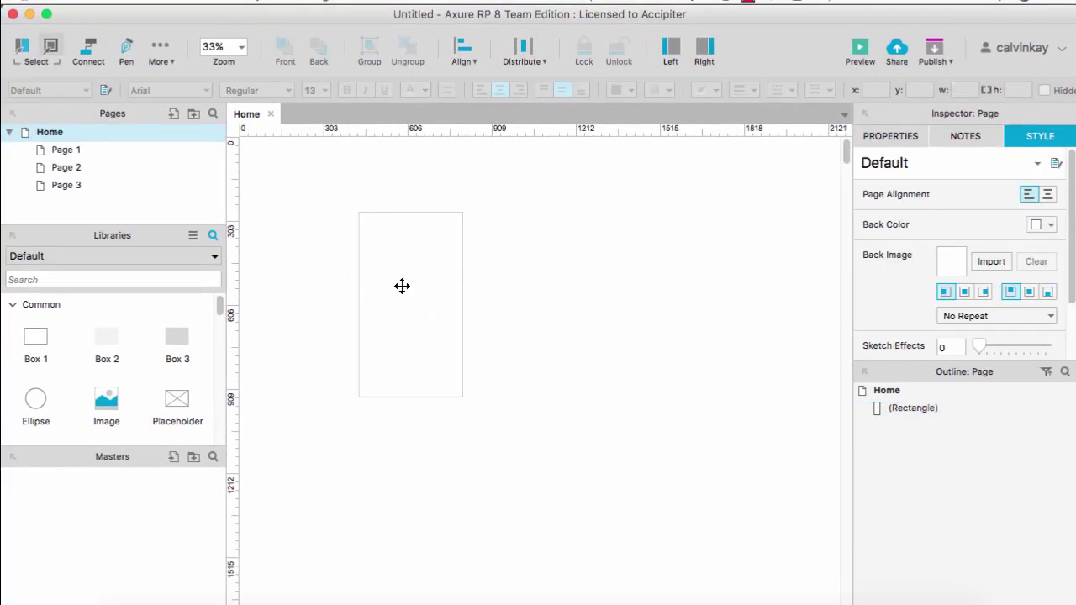
left_click_drag(402, 286, 546, 289)
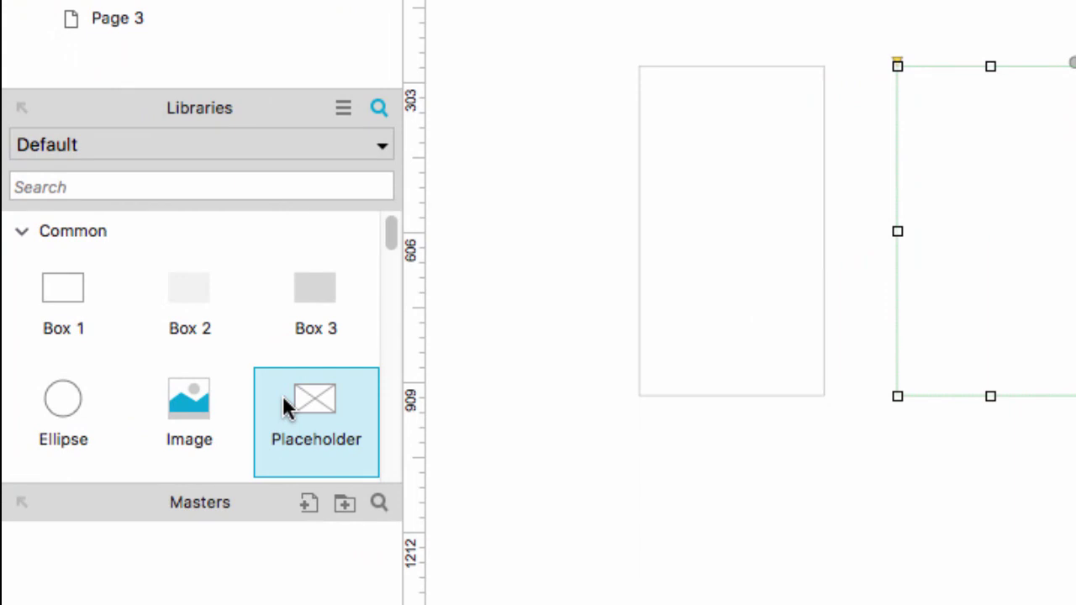
Add a Heading 1 reading 'Humble.' to the left screen.
scroll(282, 404, "down", 5)
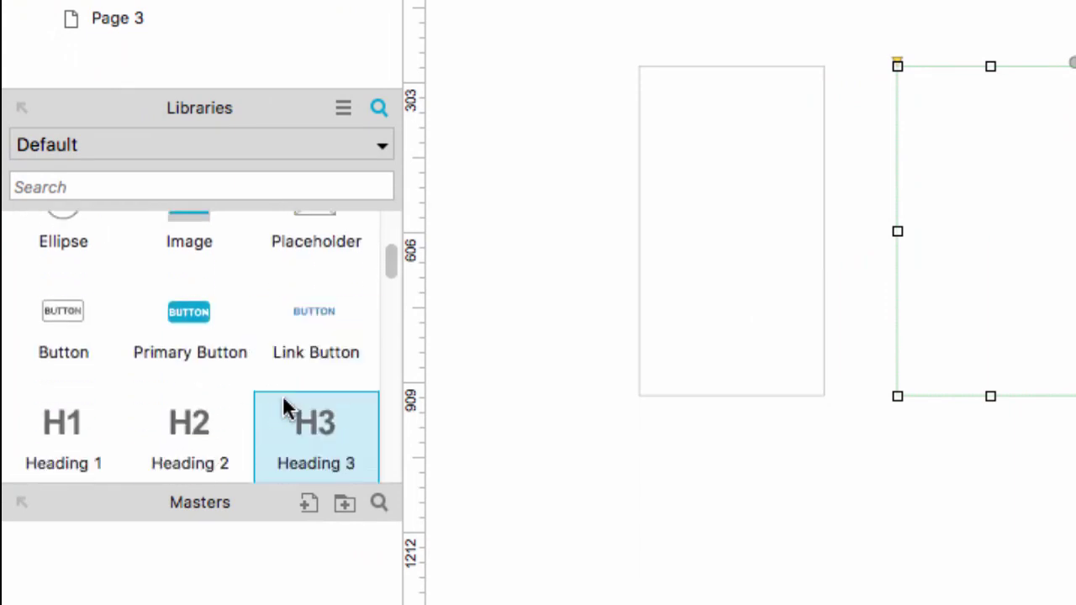
scroll(283, 404, "down", 3)
scroll(252, 389, "down", 1)
left_click_drag(55, 310, 392, 264)
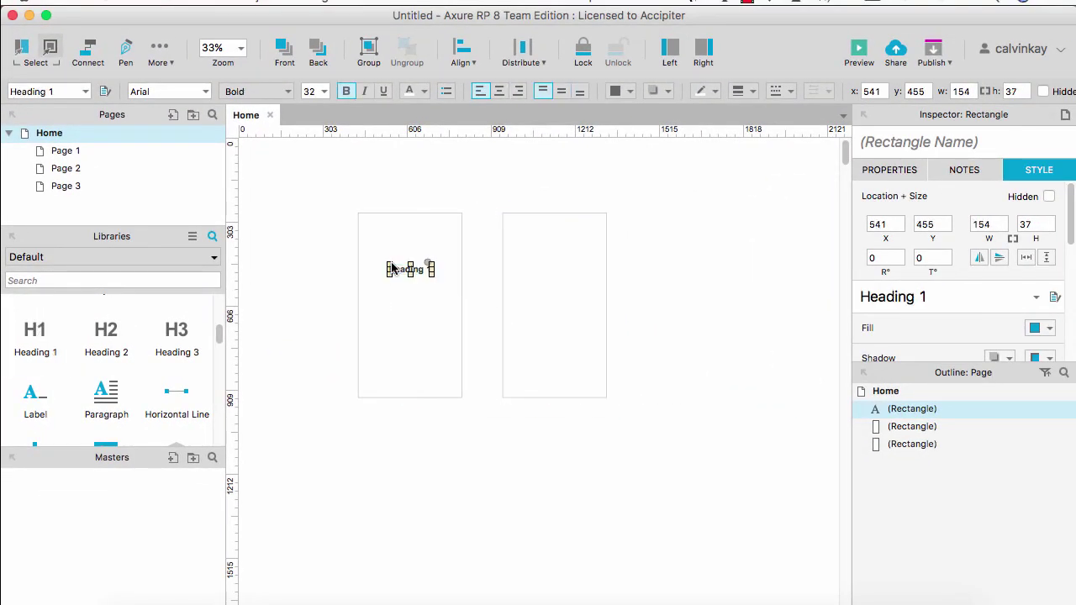
double_click(397, 268)
type("e")
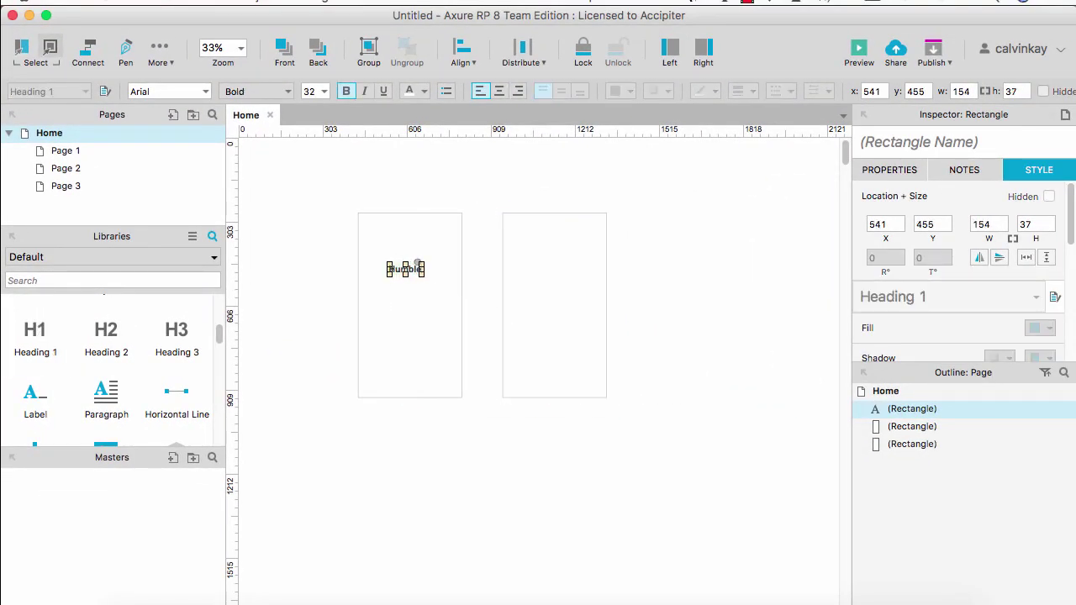
type(".")
left_click(265, 342)
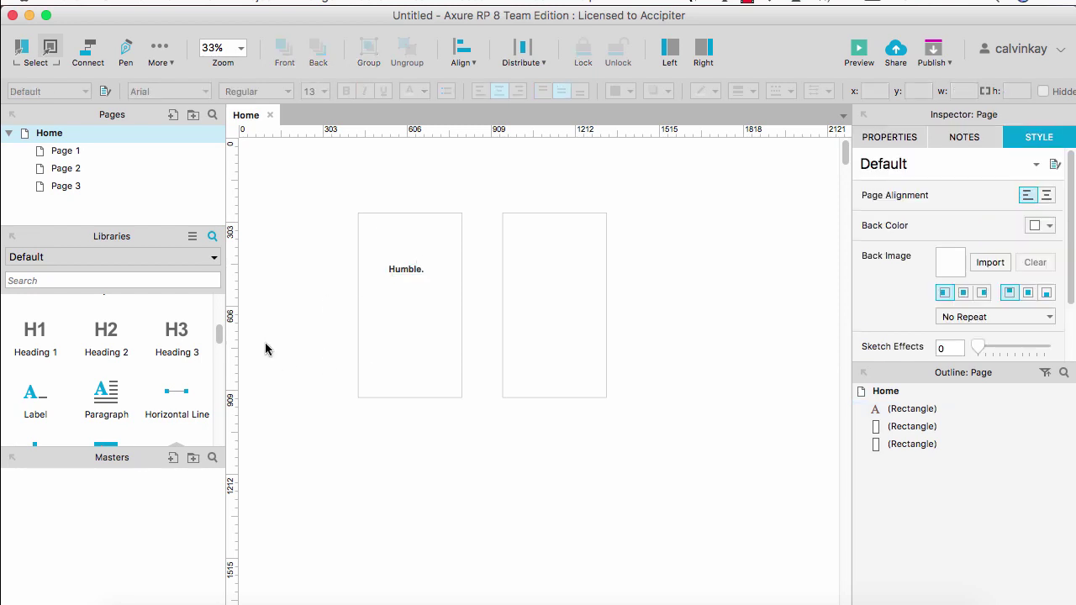
key("ctrl+v")
Add a tagline paragraph and a duplicate paragraph below it as the 'SCROLL DOWN' label.
left_click_drag(524, 370, 410, 308)
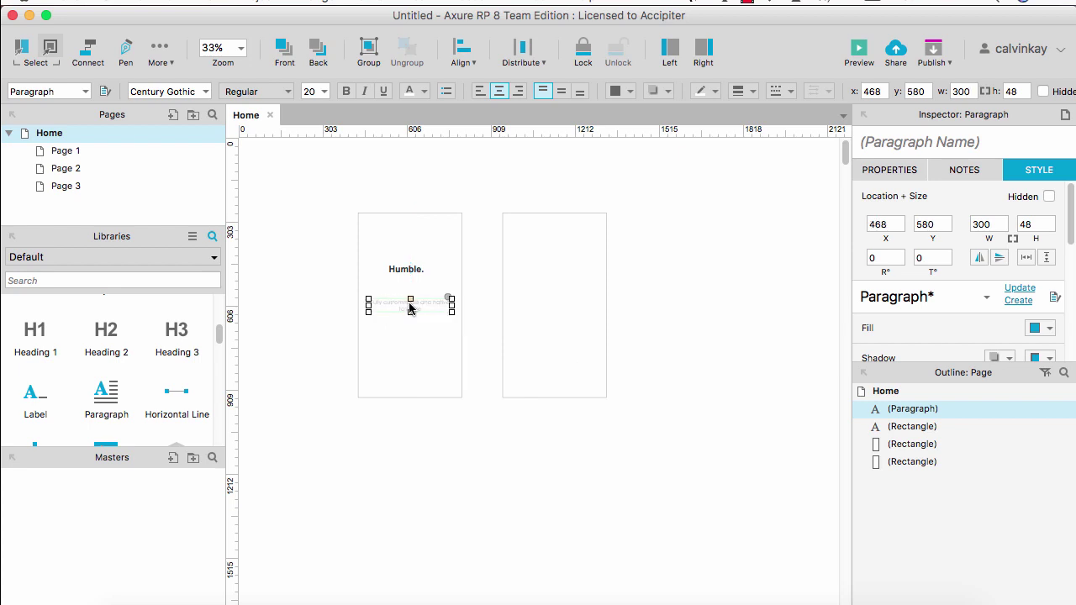
left_click_drag(410, 308, 412, 374)
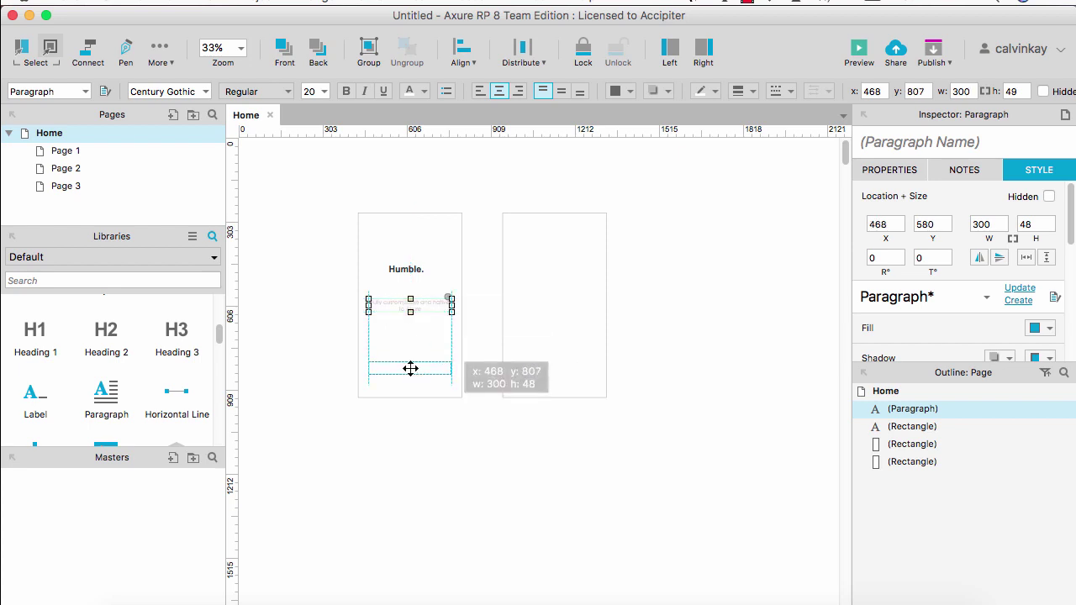
double_click(411, 371)
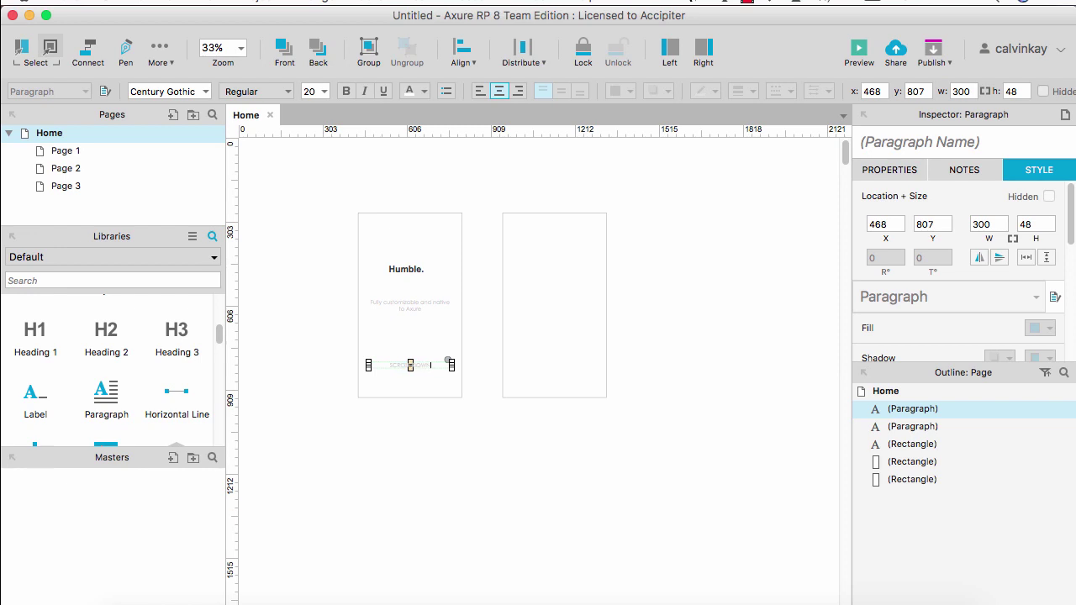
scroll(98, 365, "down", 2)
scroll(101, 355, "down", 3)
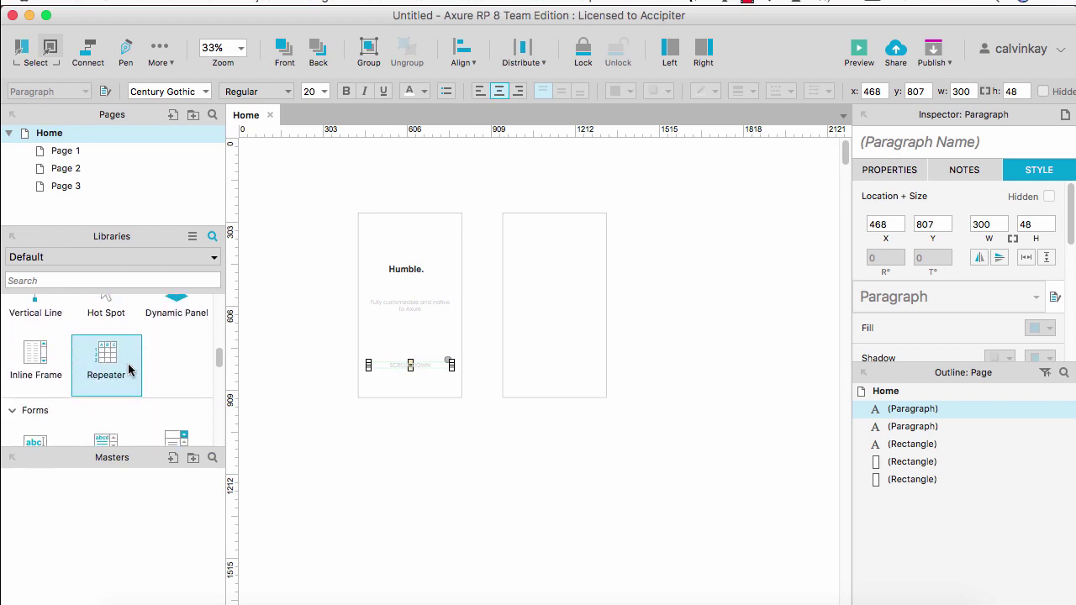
Add a vertical line shortened to the screen's bottom edge, and move the heading lower.
left_click_drag(38, 323, 409, 379)
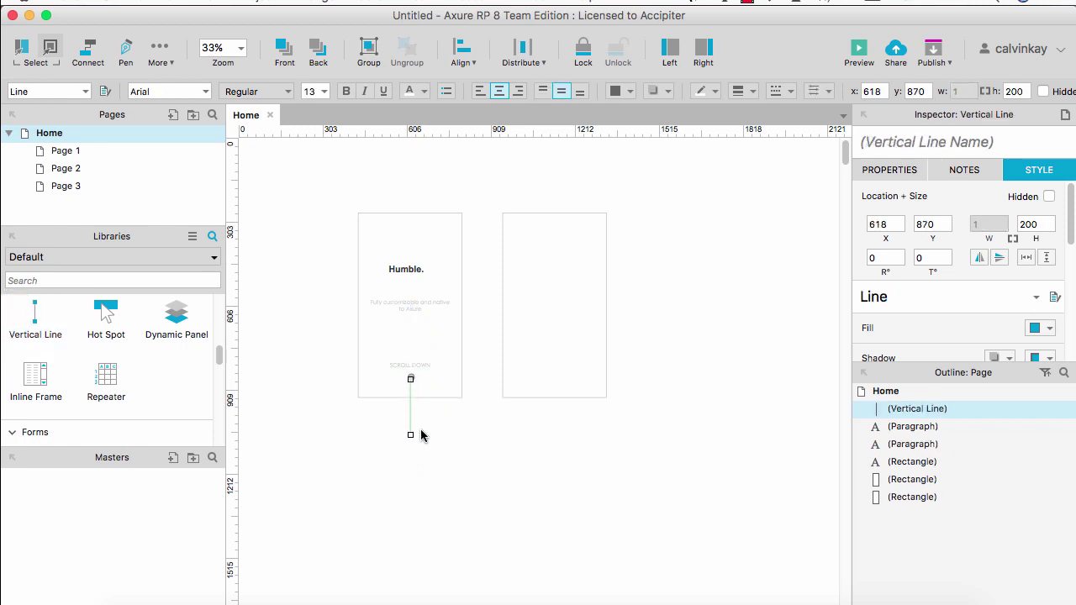
key("ctrl+equal")
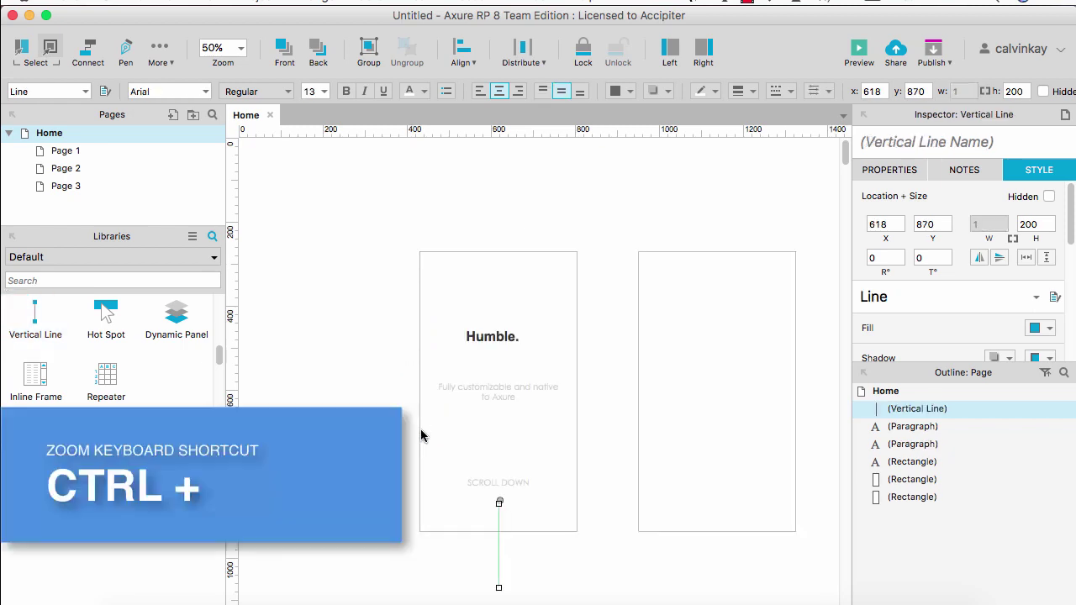
left_click_drag(500, 587, 499, 531)
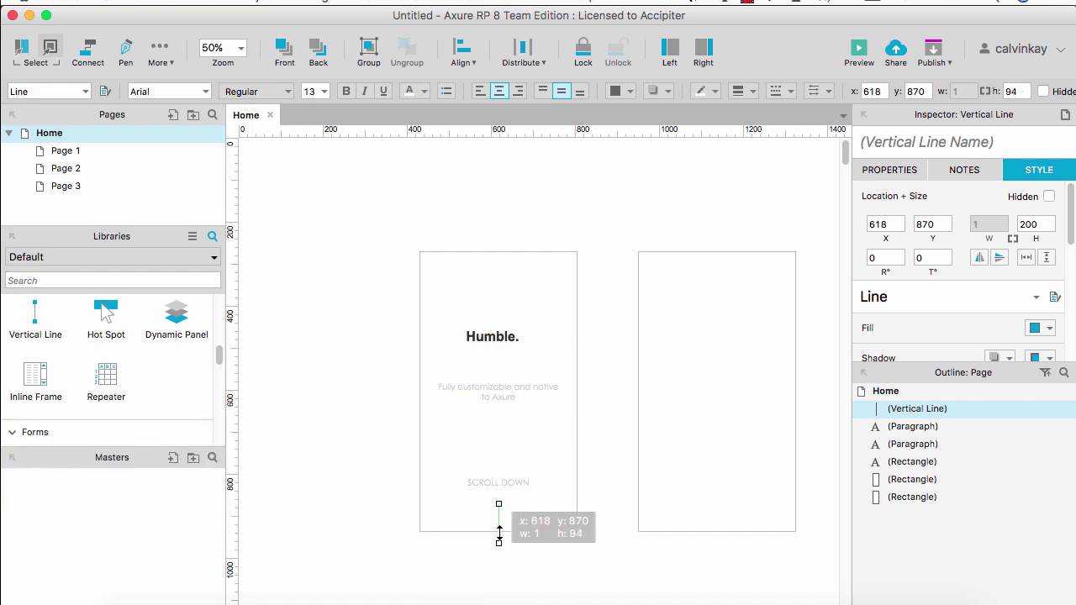
left_click(579, 570)
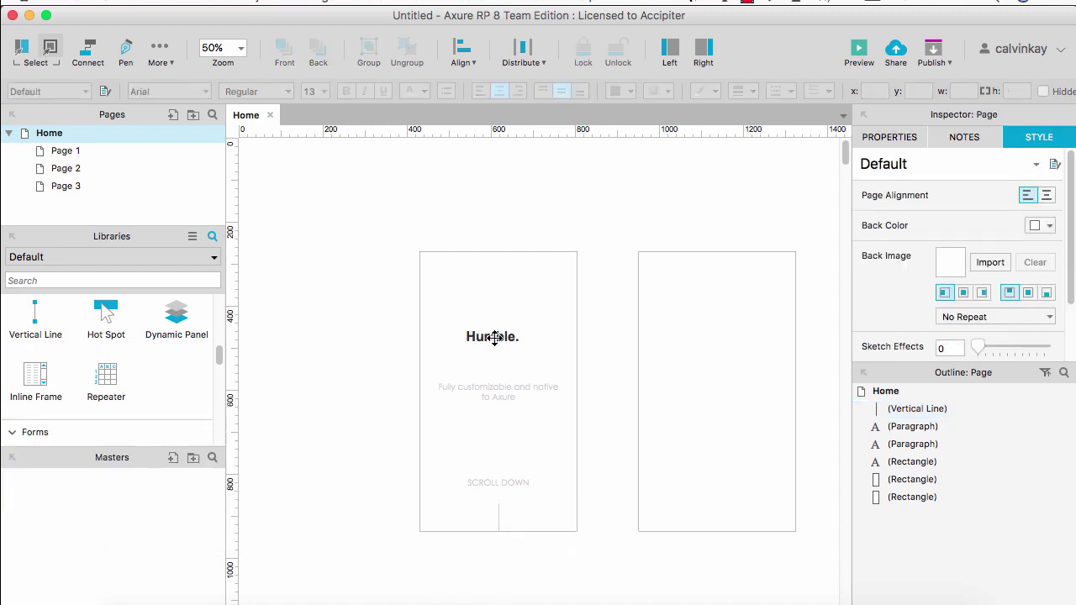
left_click_drag(497, 336, 498, 359)
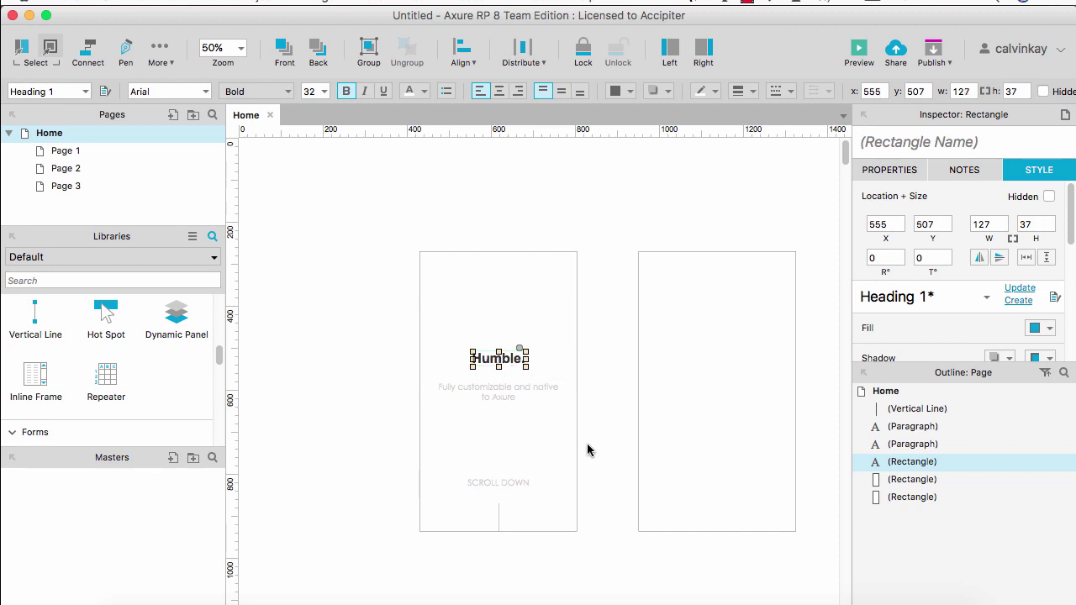
Load the FontAwesomeV4.4 library and place the bars/navicon icon at the first screen's top-right.
left_click(193, 258)
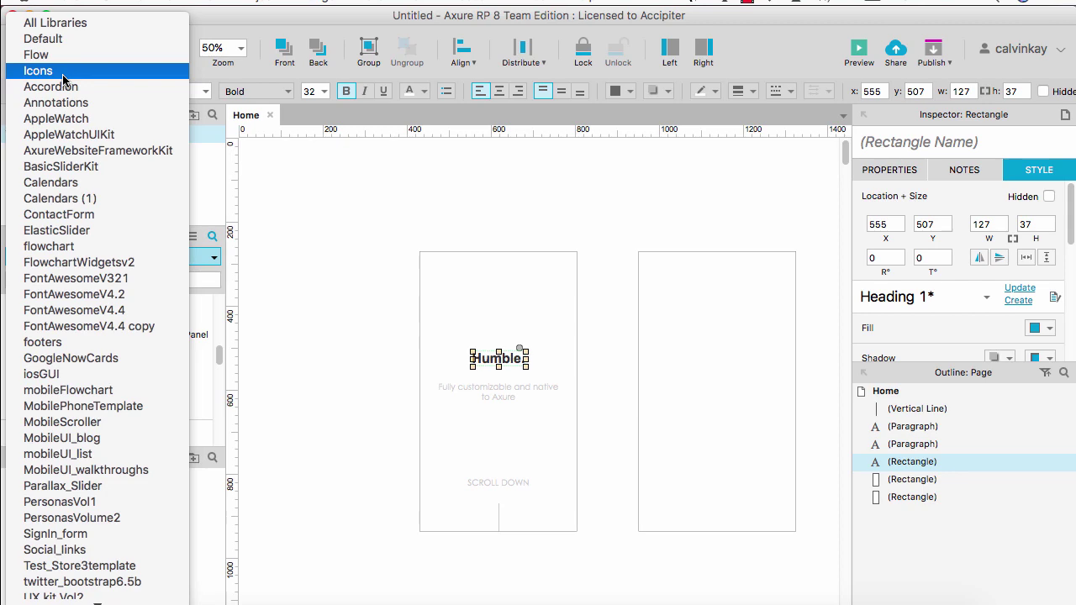
left_click(115, 313)
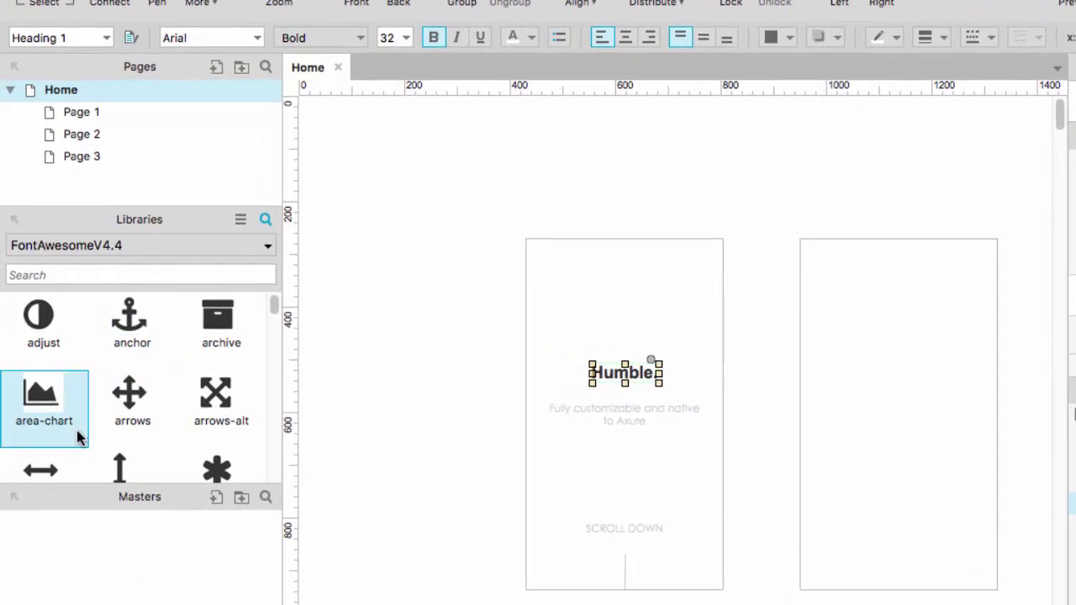
scroll(78, 437, "down", 1)
scroll(78, 437, "down", 3)
scroll(77, 438, "down", 2)
scroll(77, 437, "down", 2)
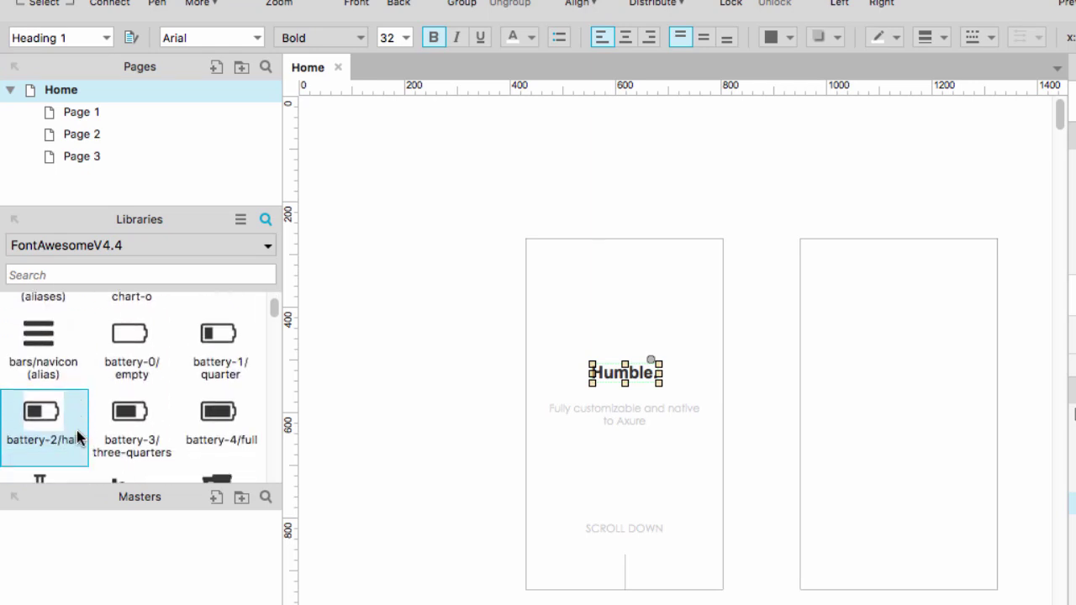
mouse_move(39, 336)
left_mouse_down()
mouse_move(698, 238)
mouse_move(694, 263)
left_mouse_up()
Search the library for 'close' and place the close icon on the second screen.
left_click(65, 268)
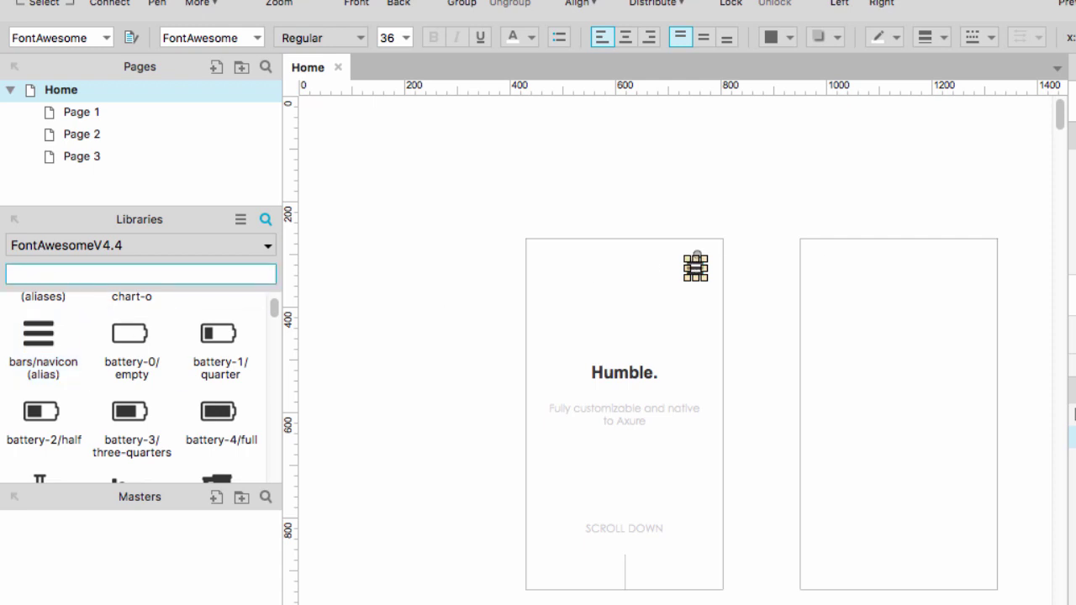
type("close")
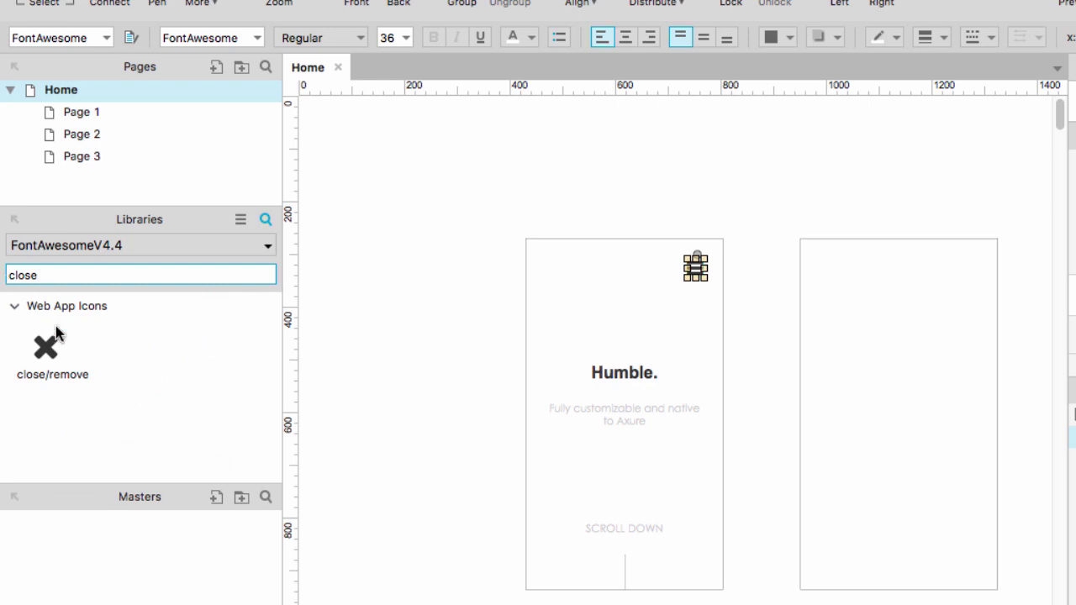
mouse_move(57, 349)
left_mouse_down()
mouse_move(959, 263)
mouse_move(953, 256)
left_mouse_up()
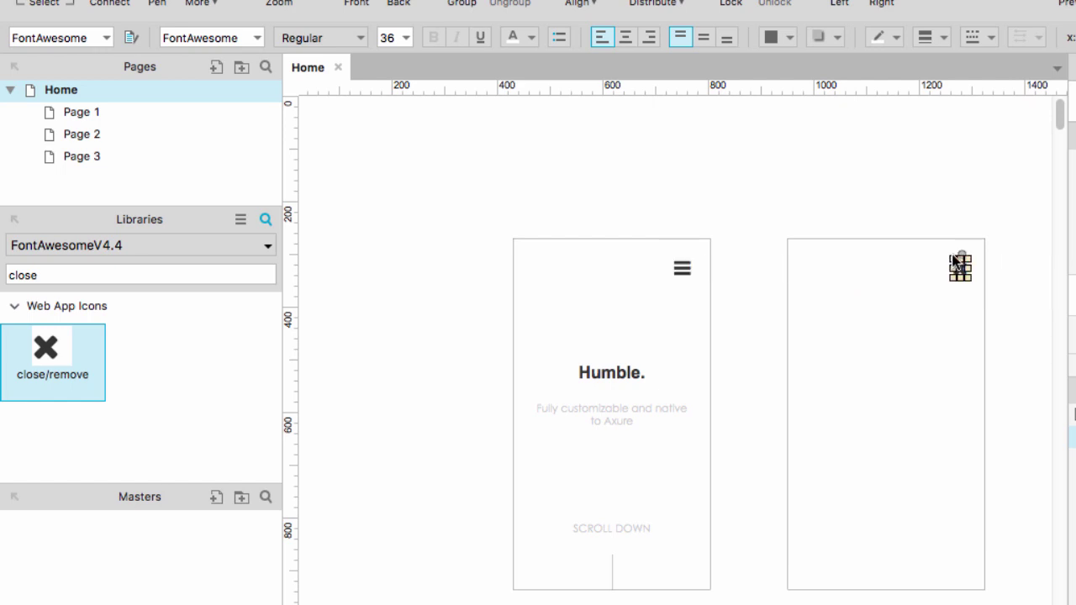
Copy the Humble. heading into the second screen, retyped as Home, About us, Services, Contact us.
left_click(822, 160)
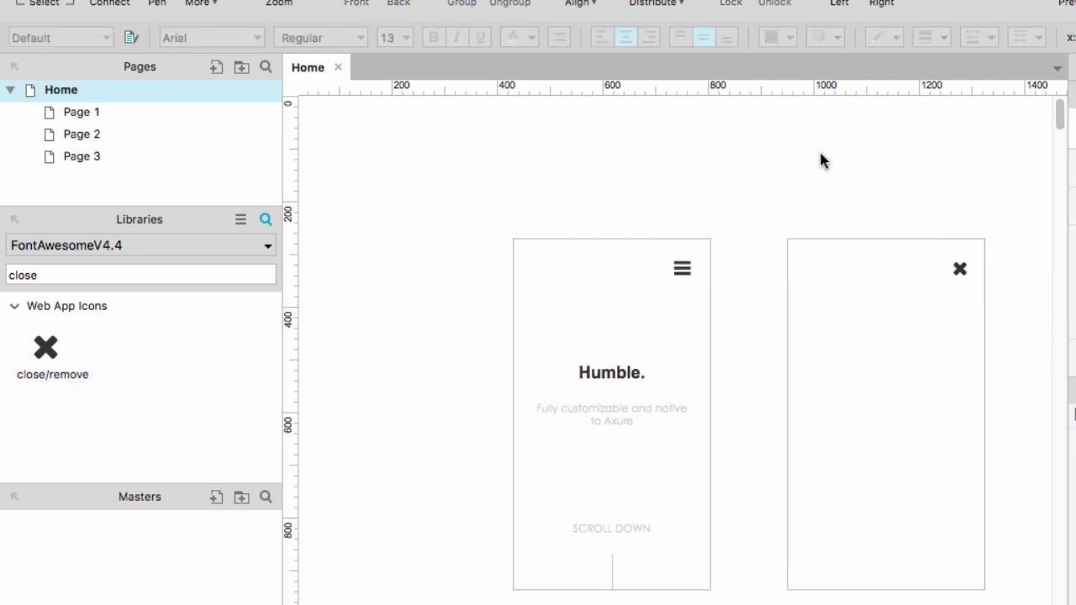
left_click(602, 375)
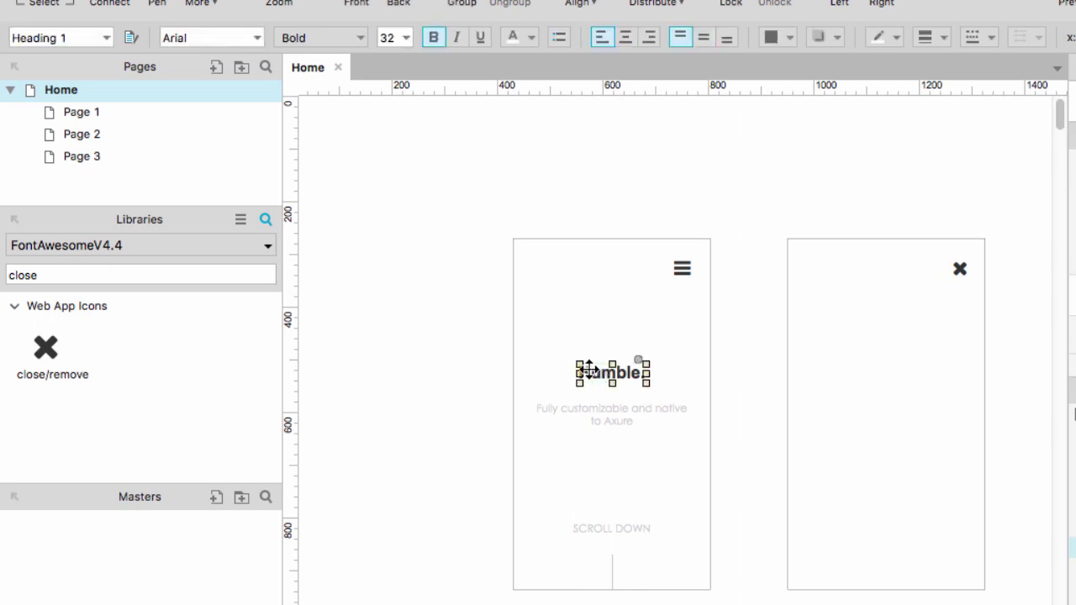
left_click_drag(587, 371, 862, 342)
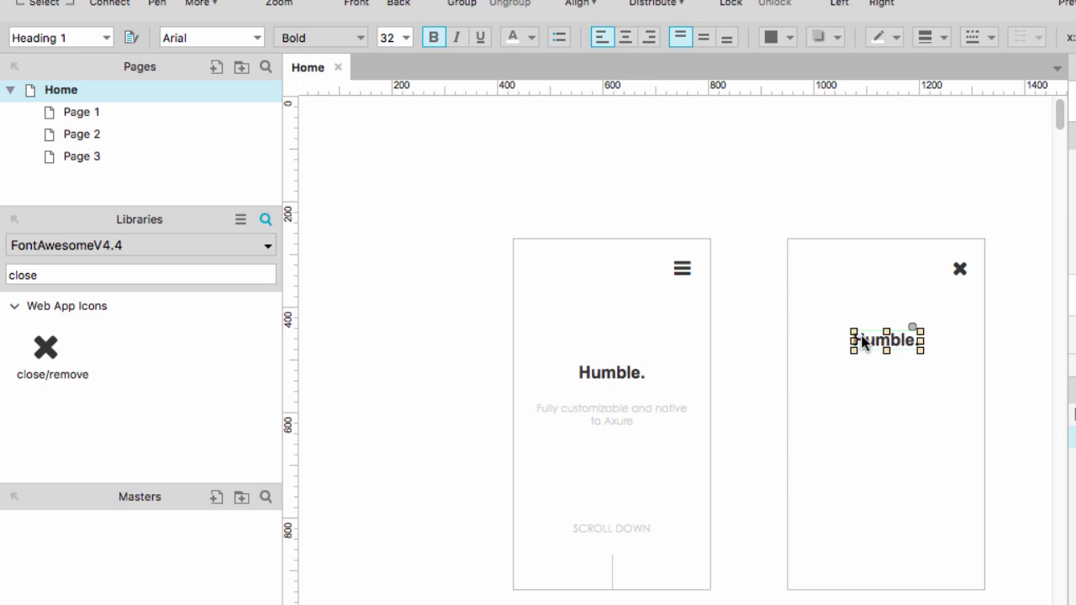
double_click(863, 342)
type("Home")
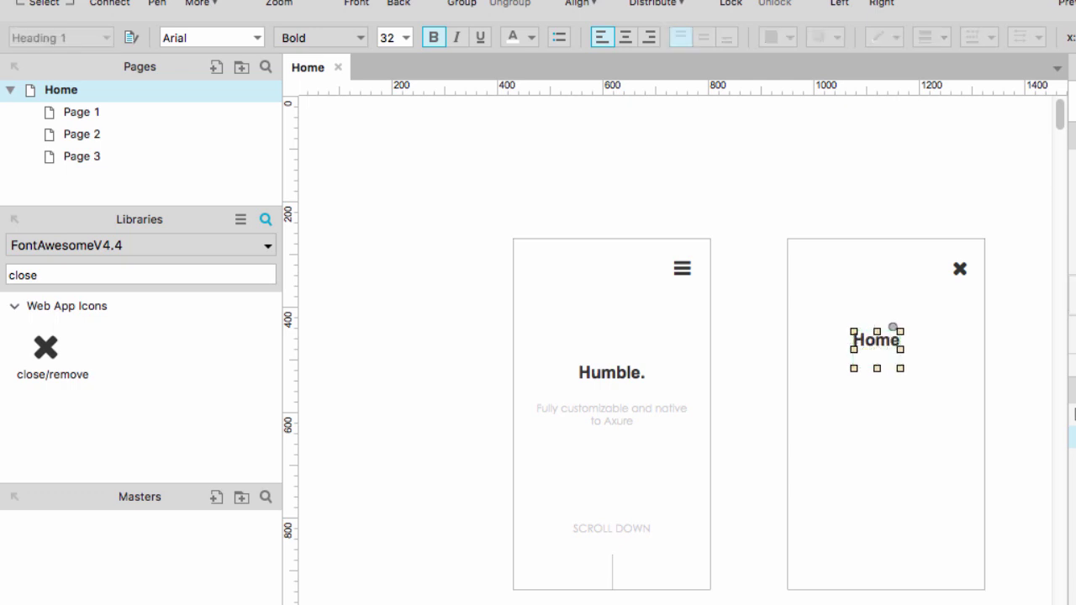
key("Return")
type("About us")
key("Return")
type("Se")
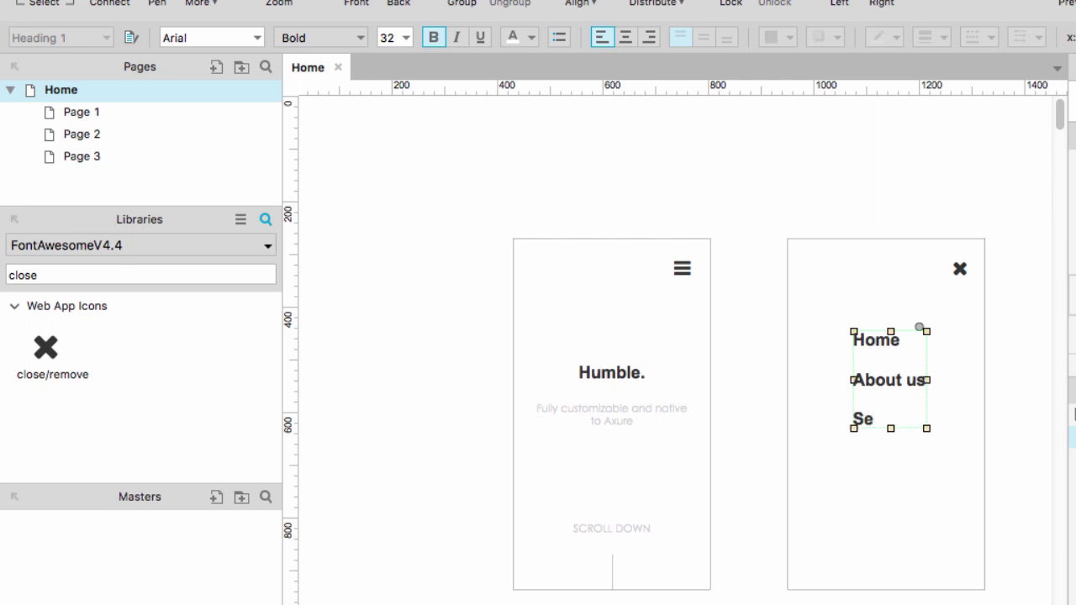
type("rvices")
key("Return")
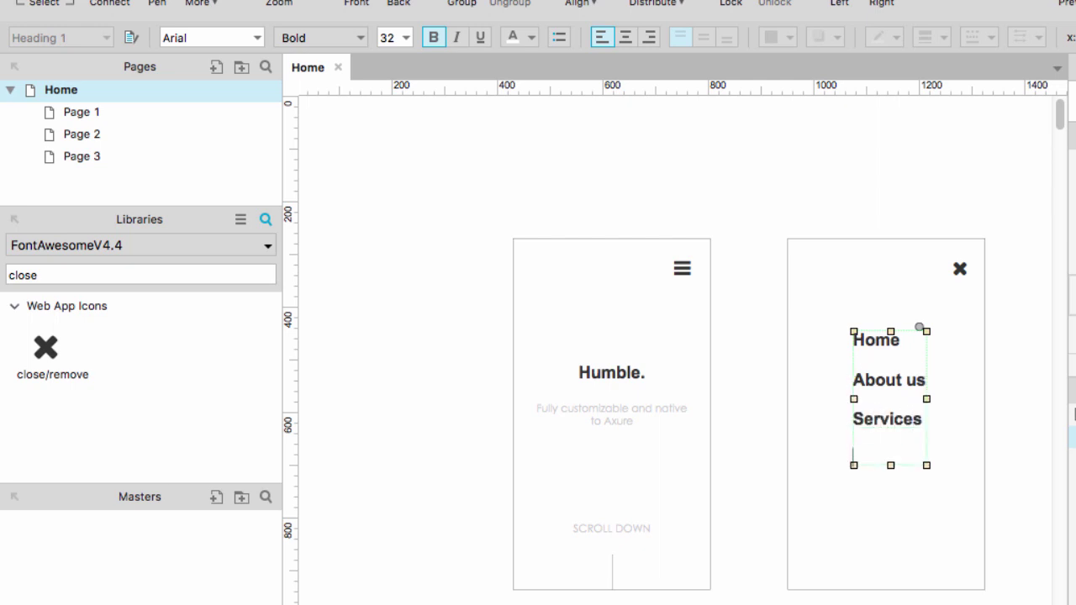
type("Contact ")
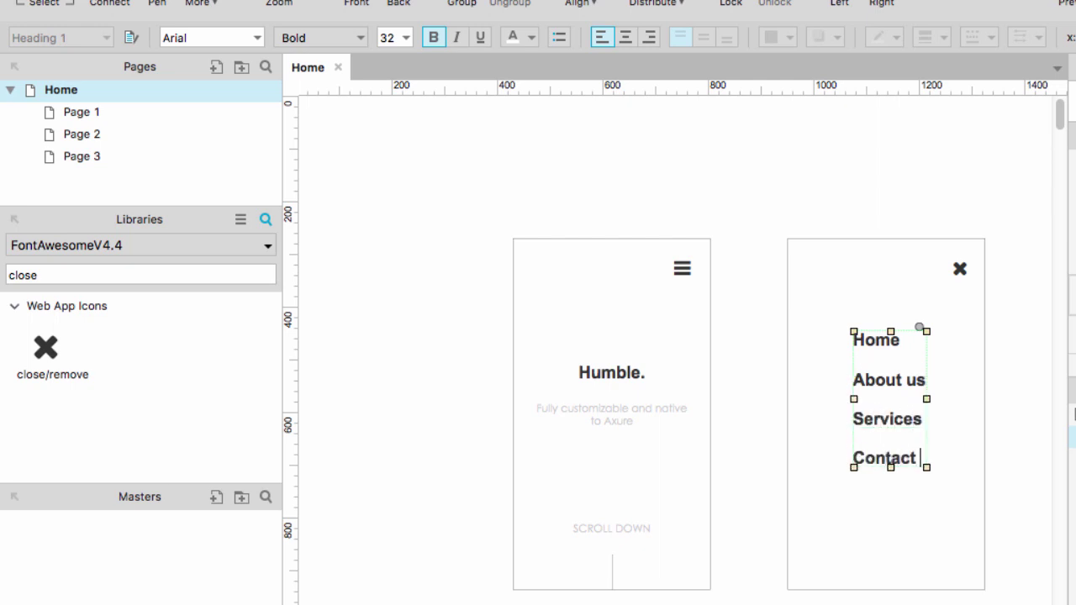
type("us")
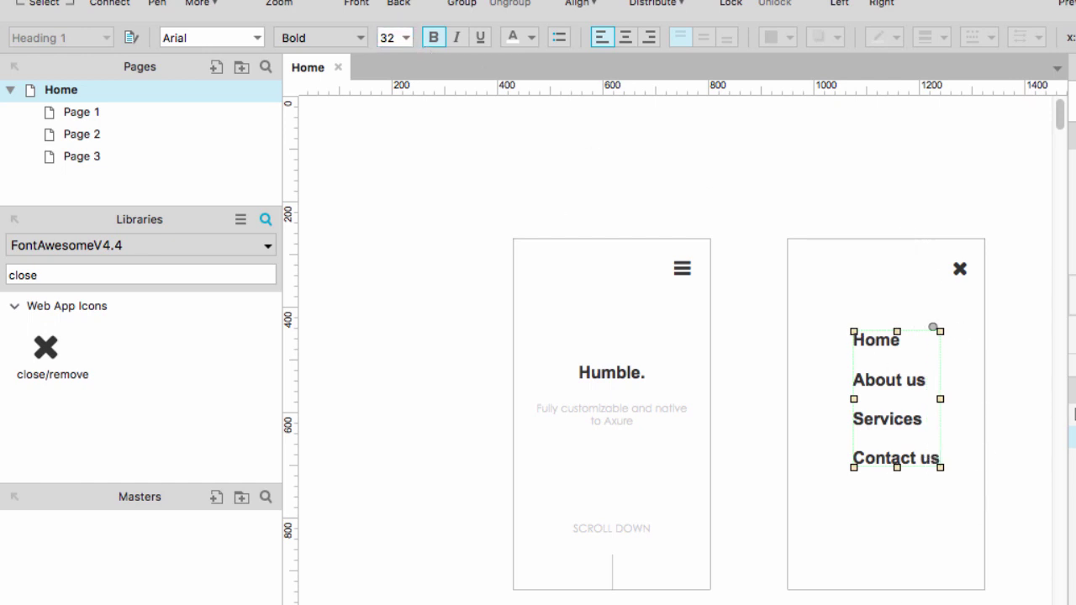
Select all the menu text and switch it from bold to regular weight.
left_click(434, 37)
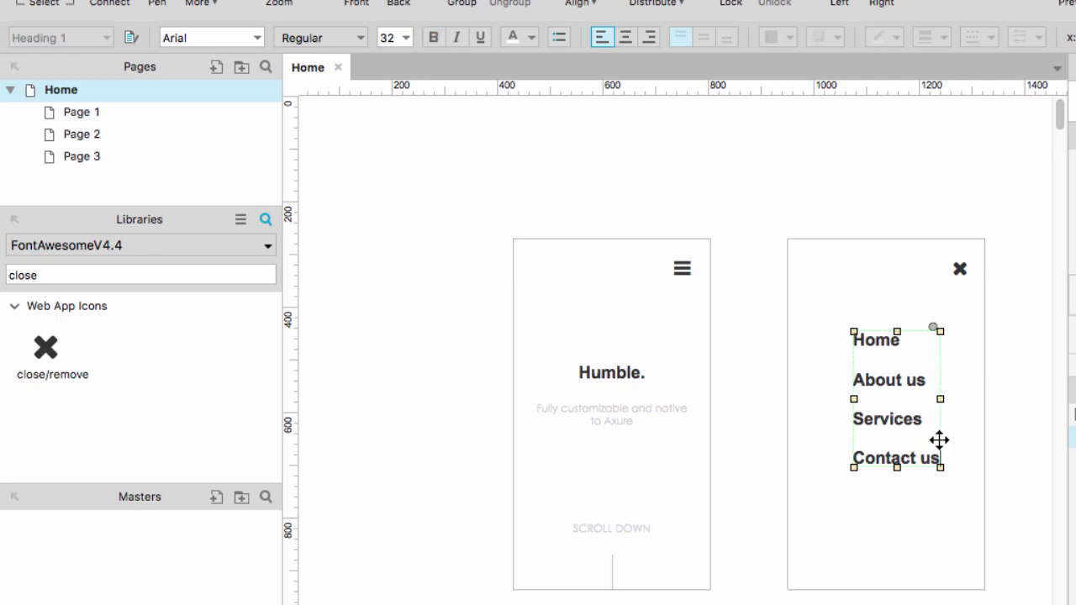
key("ctrl+a")
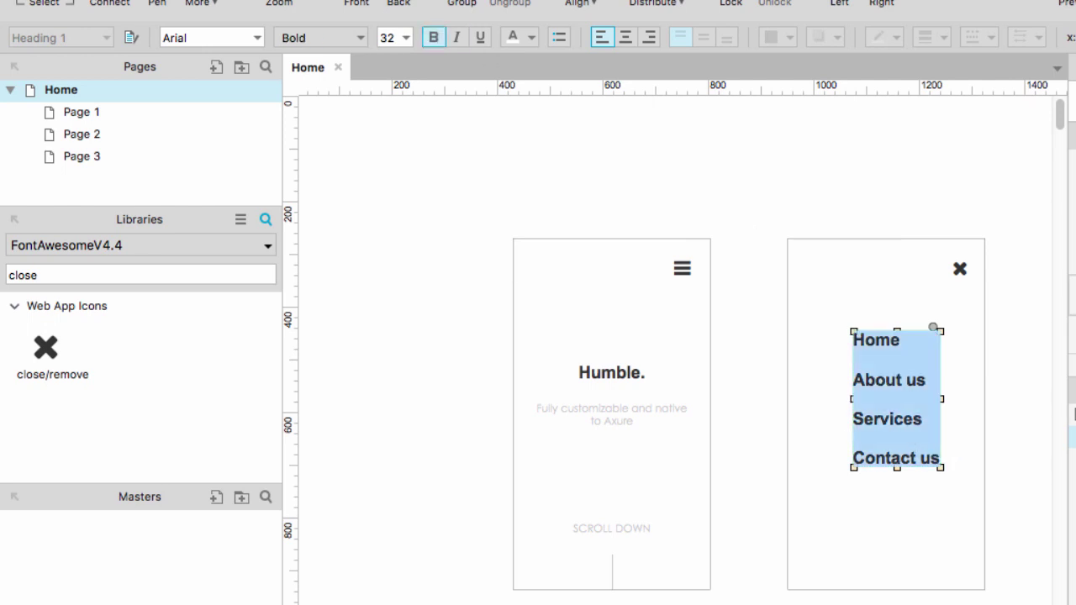
left_click(440, 41)
left_click(775, 197)
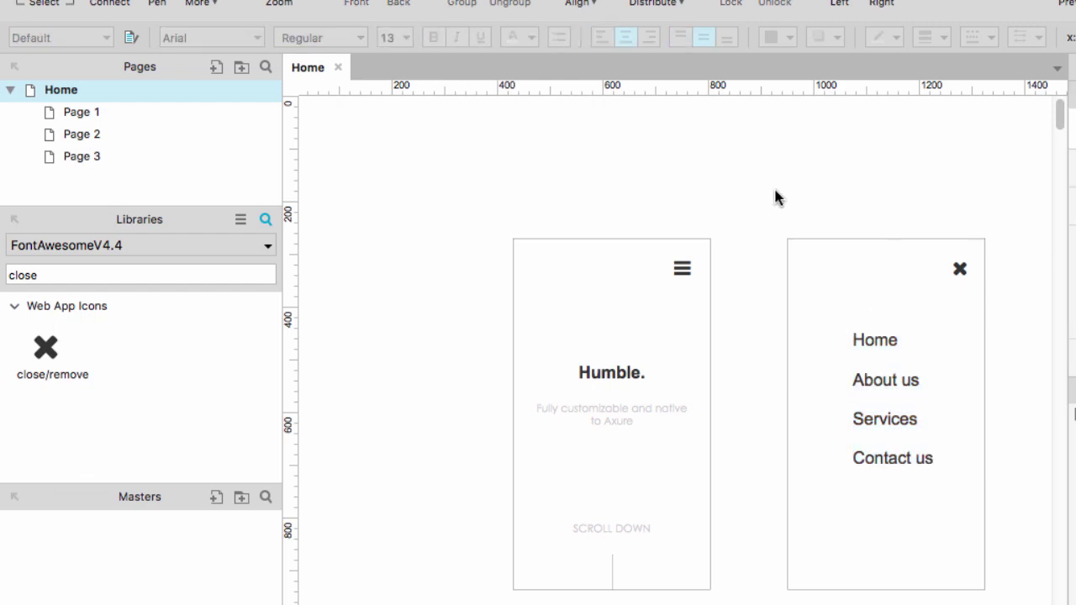
scroll(776, 197, "right", 2)
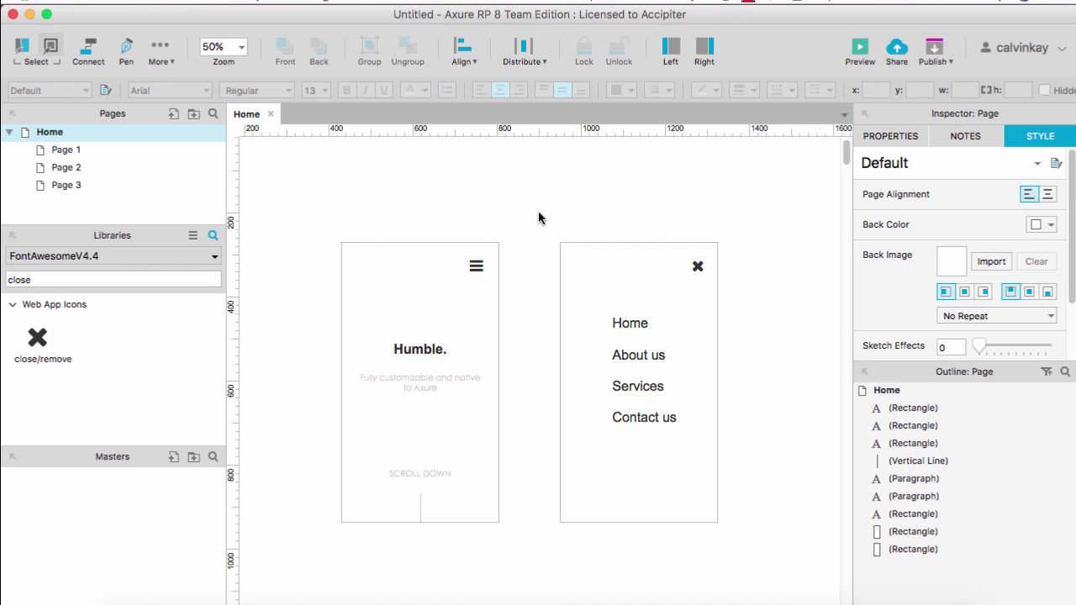
Convert the right screen's box, menu text and X into a dynamic panel named 'Mobile Menu'.
mouse_move(536, 213)
left_mouse_down()
mouse_move(742, 590)
mouse_move(766, 548)
left_mouse_up()
right_click(665, 444)
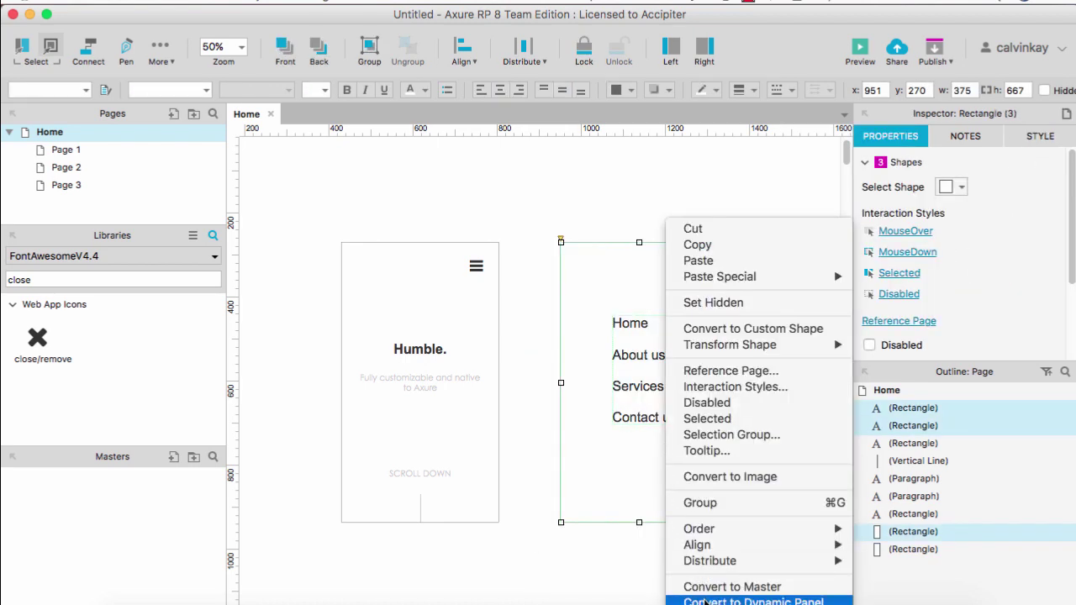
left_click(705, 602)
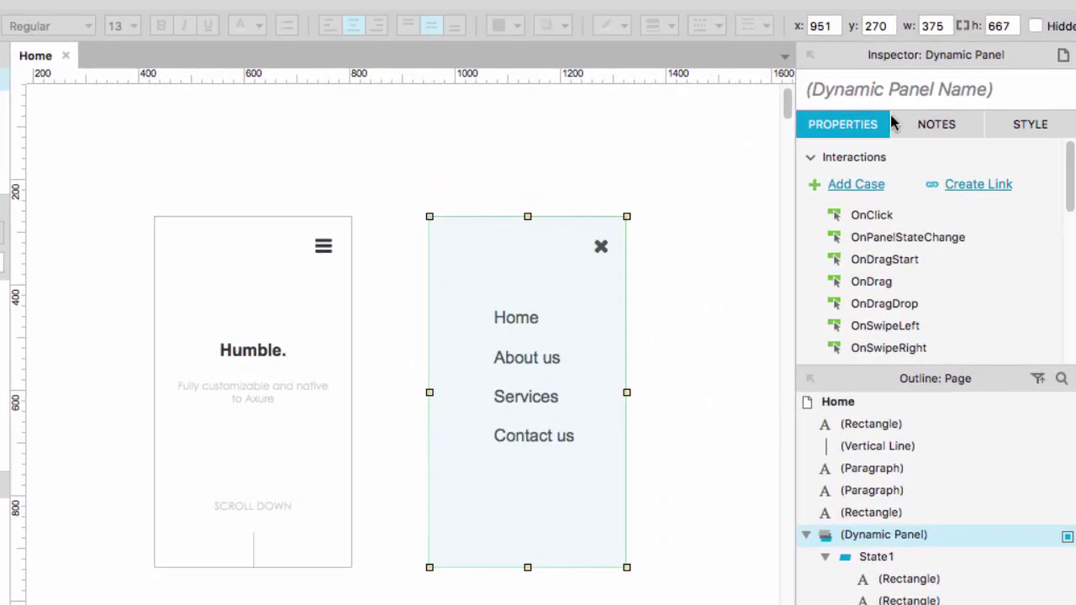
left_click(895, 74)
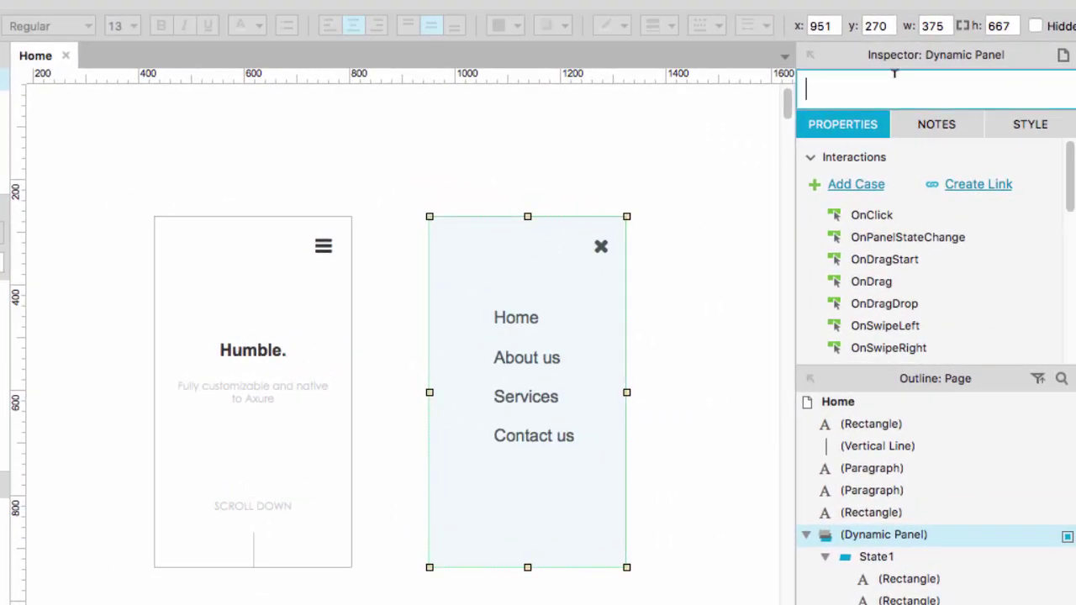
type("Mobile ")
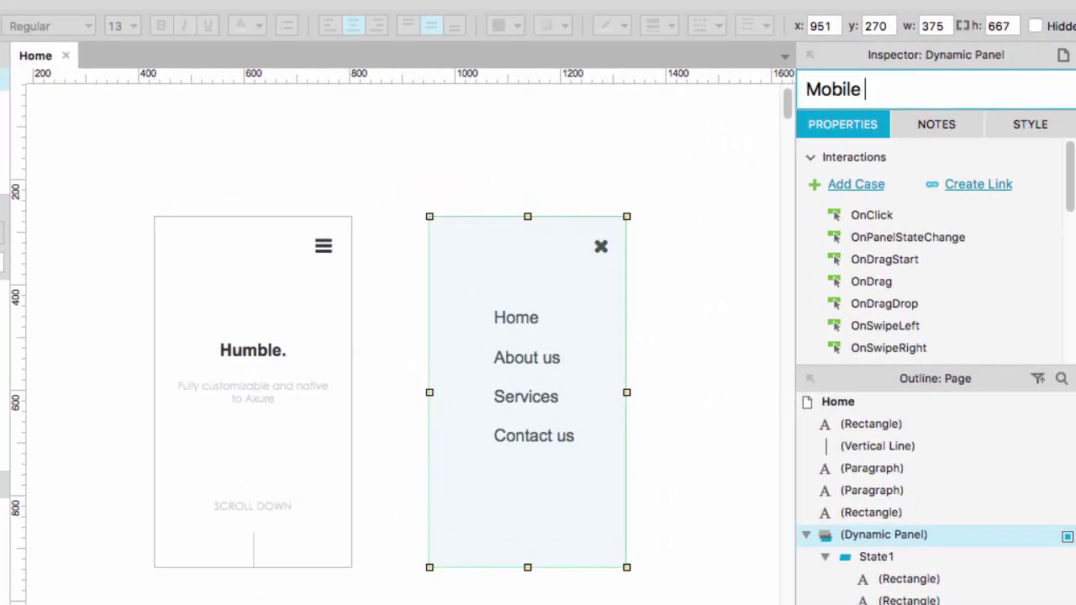
type("Menu")
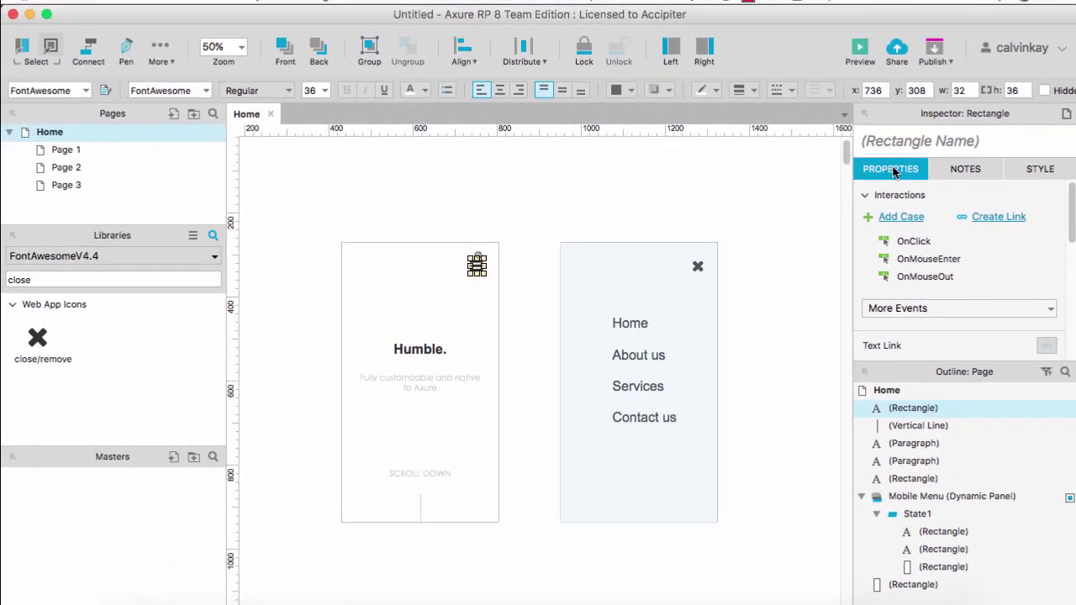
Give the hamburger icon an OnClick case showing Mobile Menu with a 500 ms fade.
double_click(911, 241)
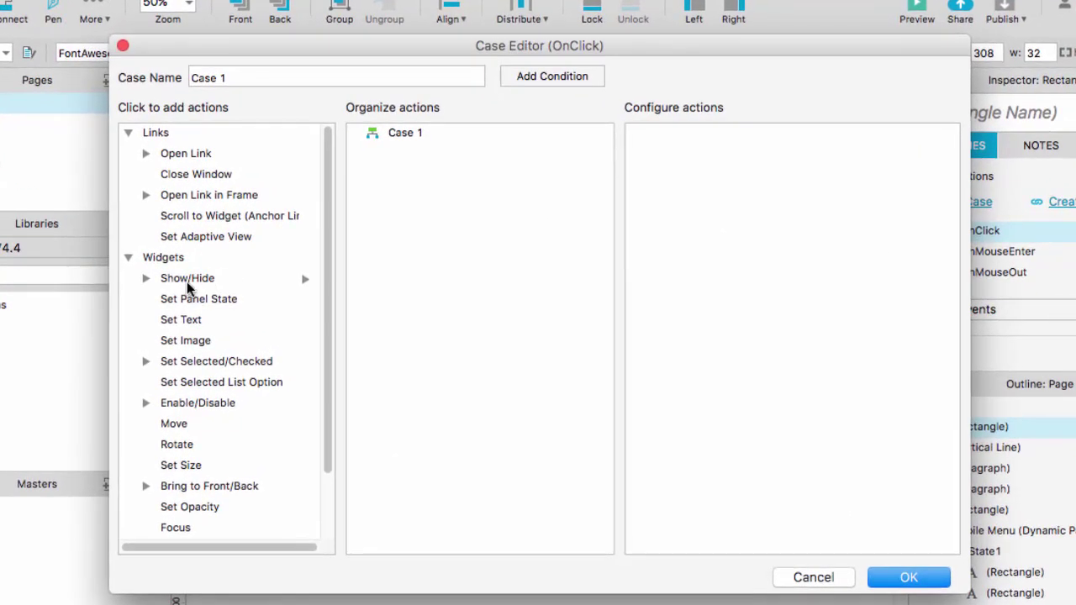
left_click(187, 281)
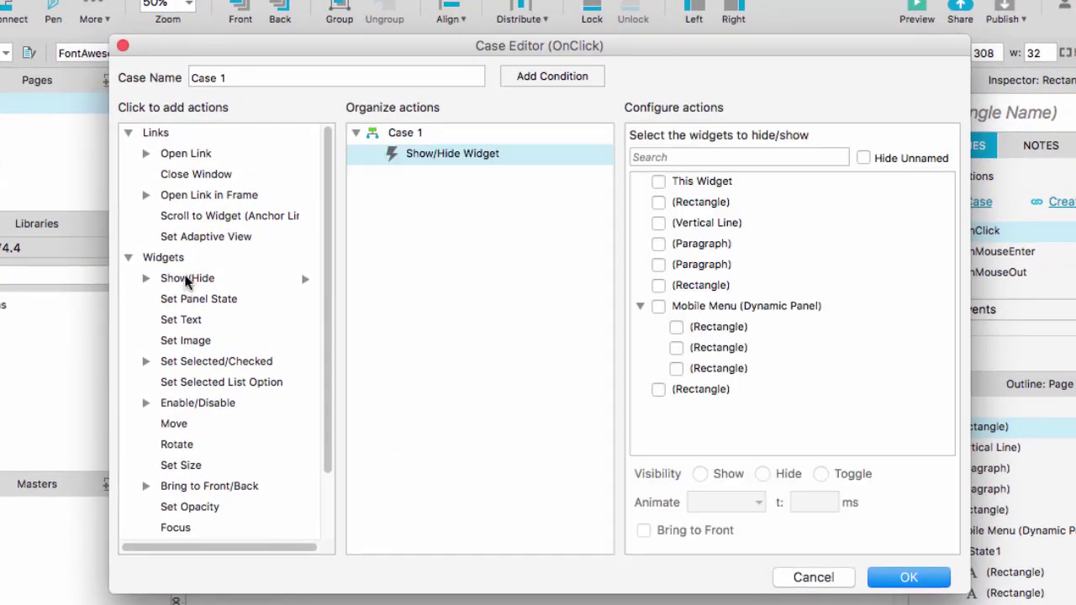
left_click(658, 307)
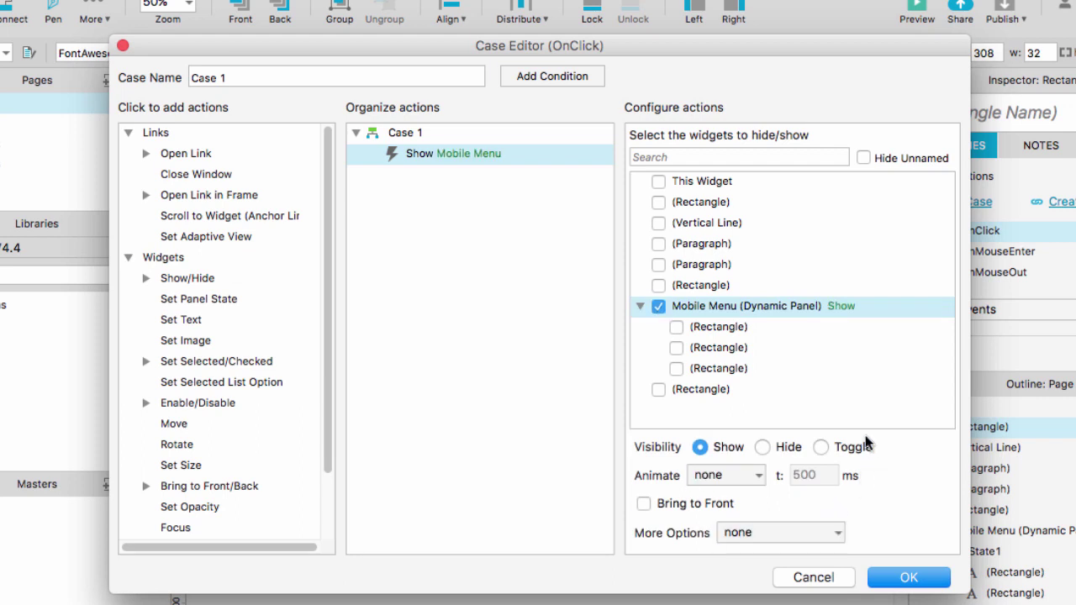
left_click(761, 477)
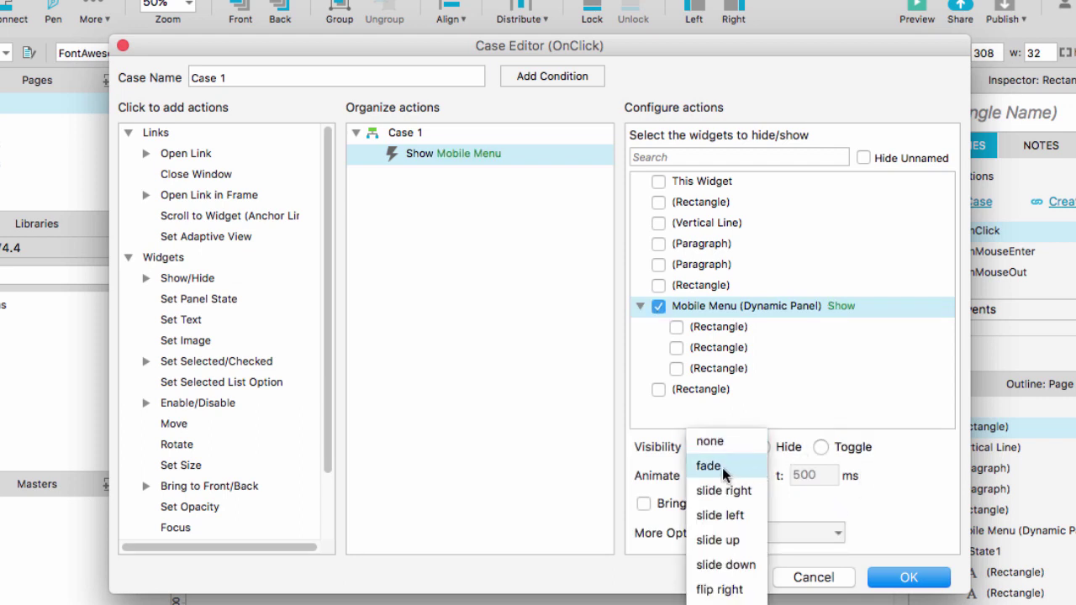
left_click(723, 468)
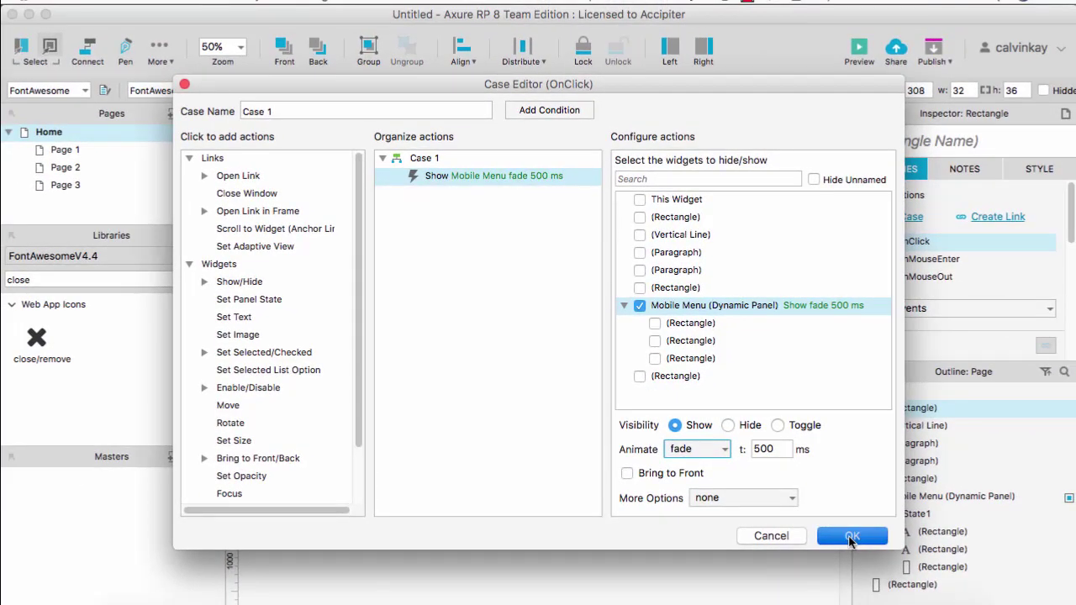
left_click(858, 542)
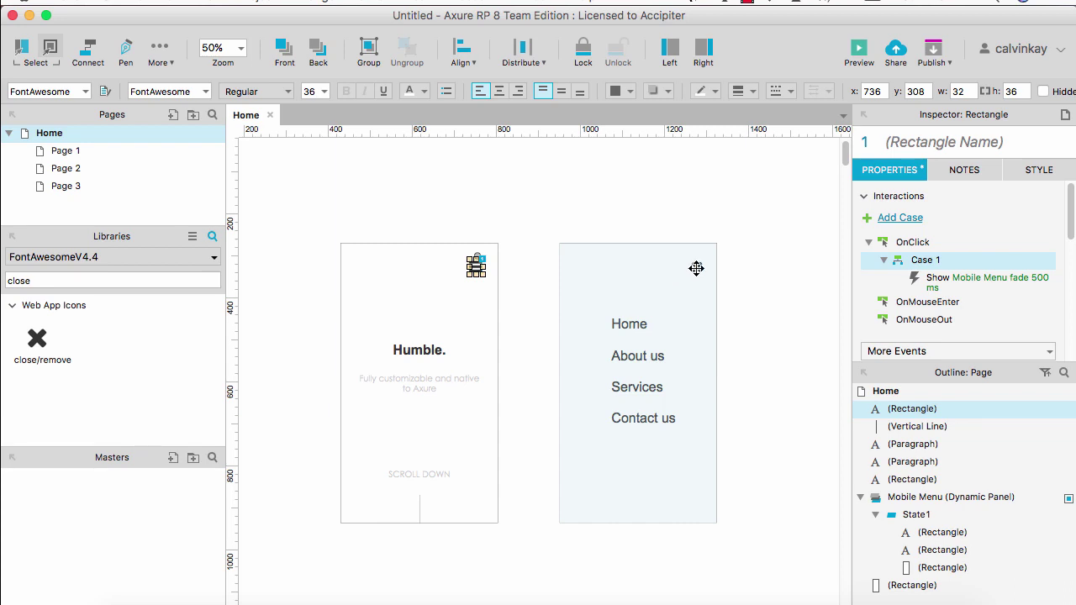
Place the close icon and open the Mobile Menu panel's State1 for editing.
left_click_drag(696, 268, 697, 268)
left_click(673, 311)
double_click(672, 311)
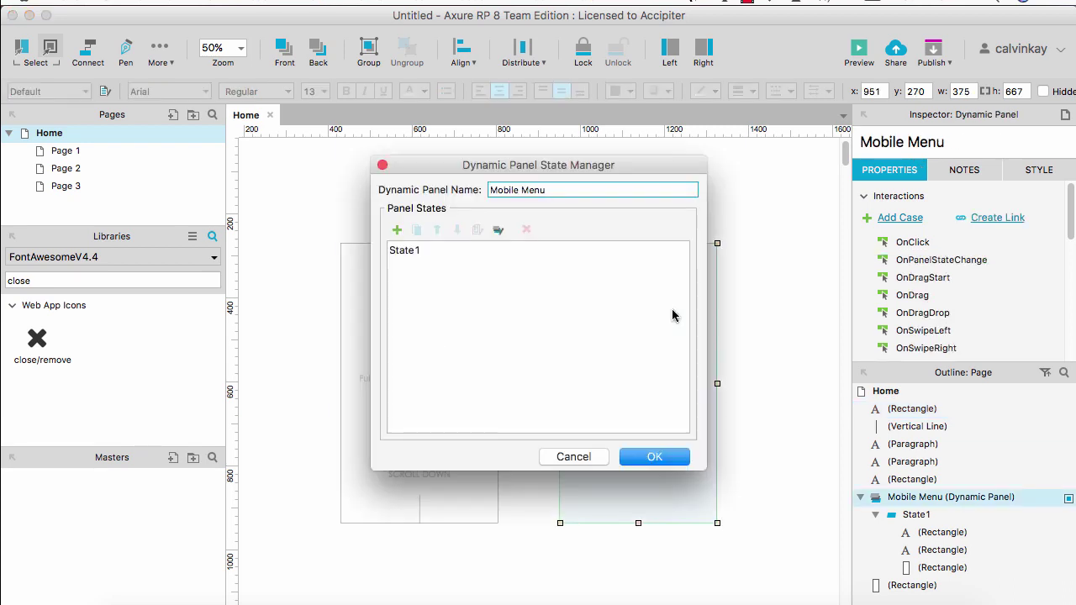
left_click(411, 254)
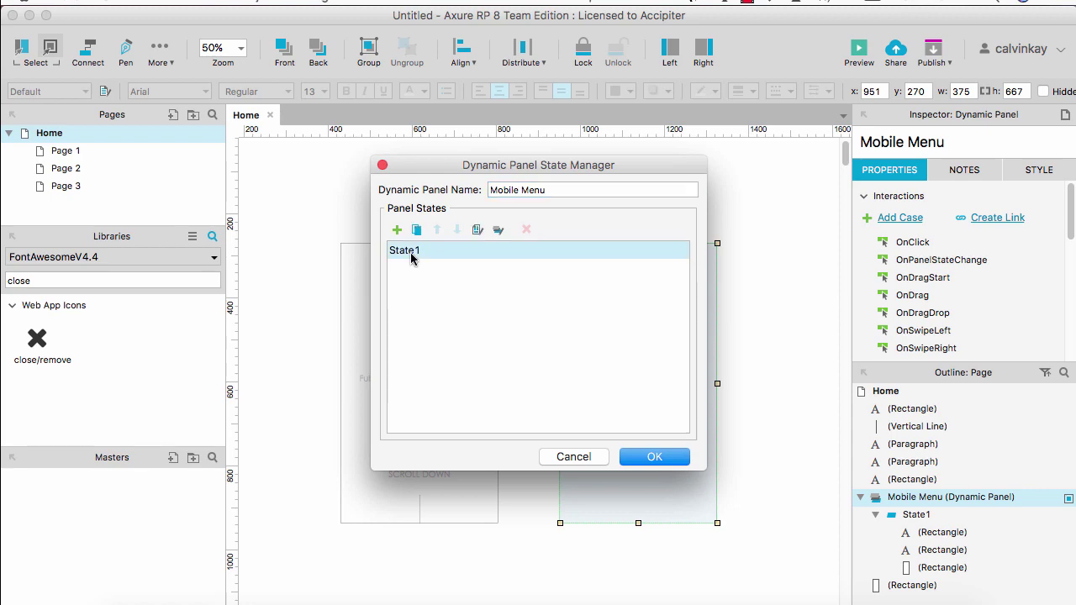
double_click(412, 254)
Give the X icon an OnClick case hiding Mobile Menu with a 500 ms fade, then return Home.
left_click(513, 186)
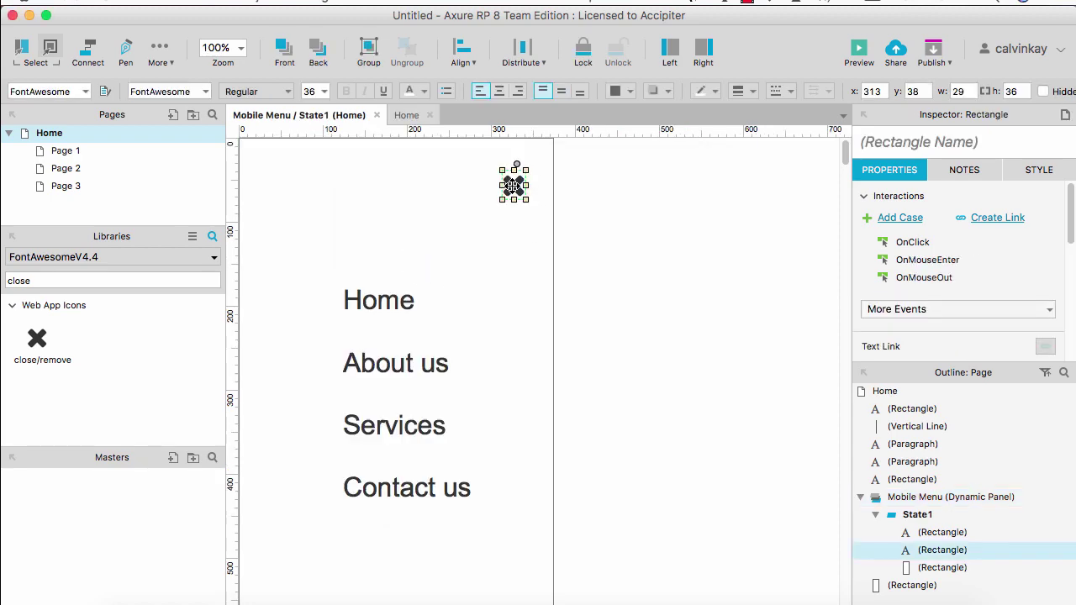
double_click(912, 243)
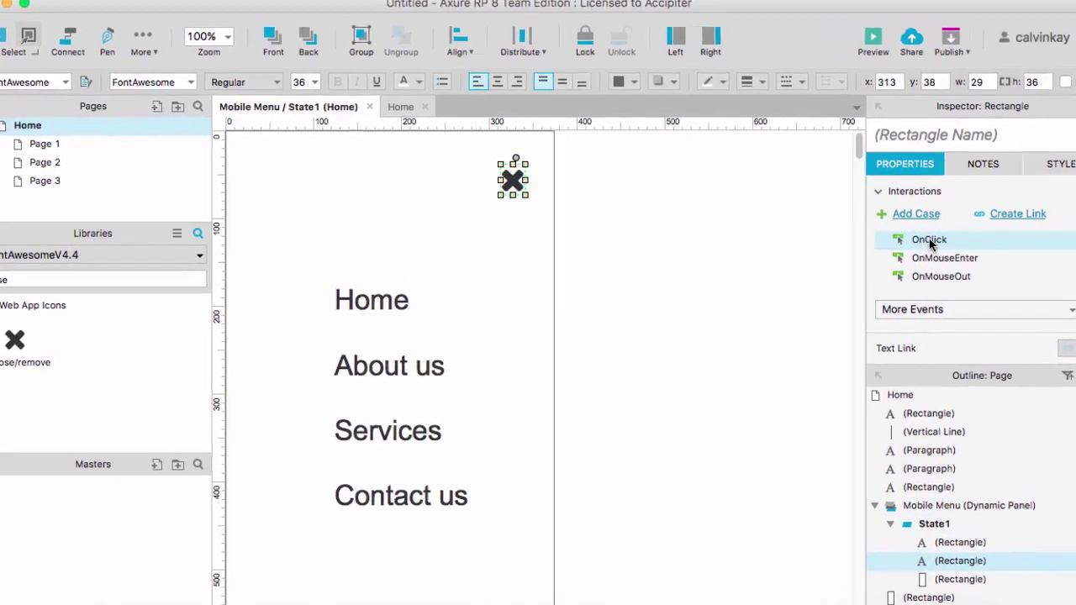
left_click(210, 281)
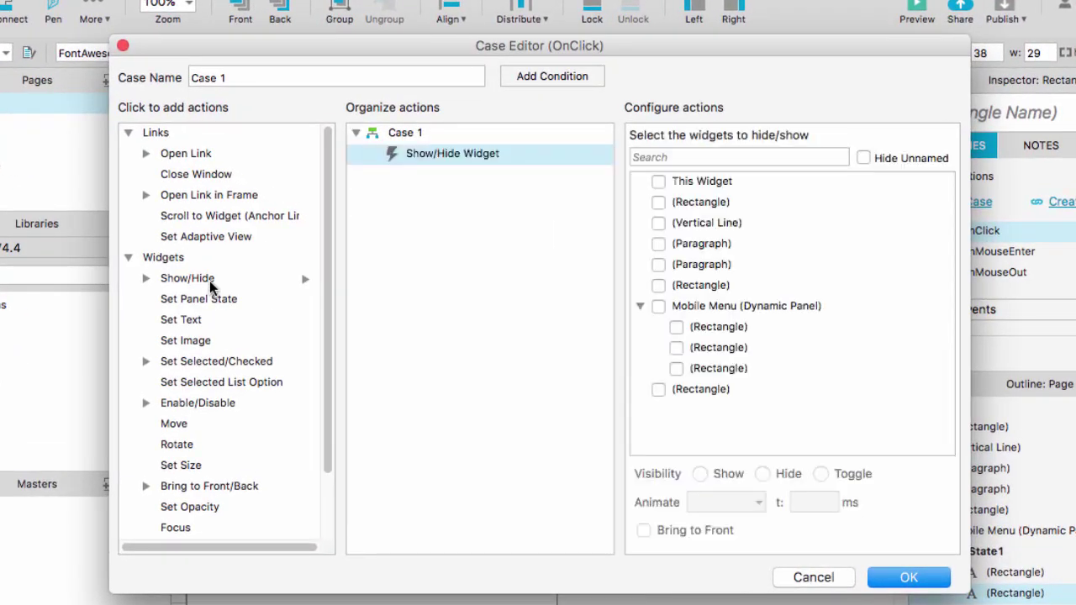
left_click(658, 307)
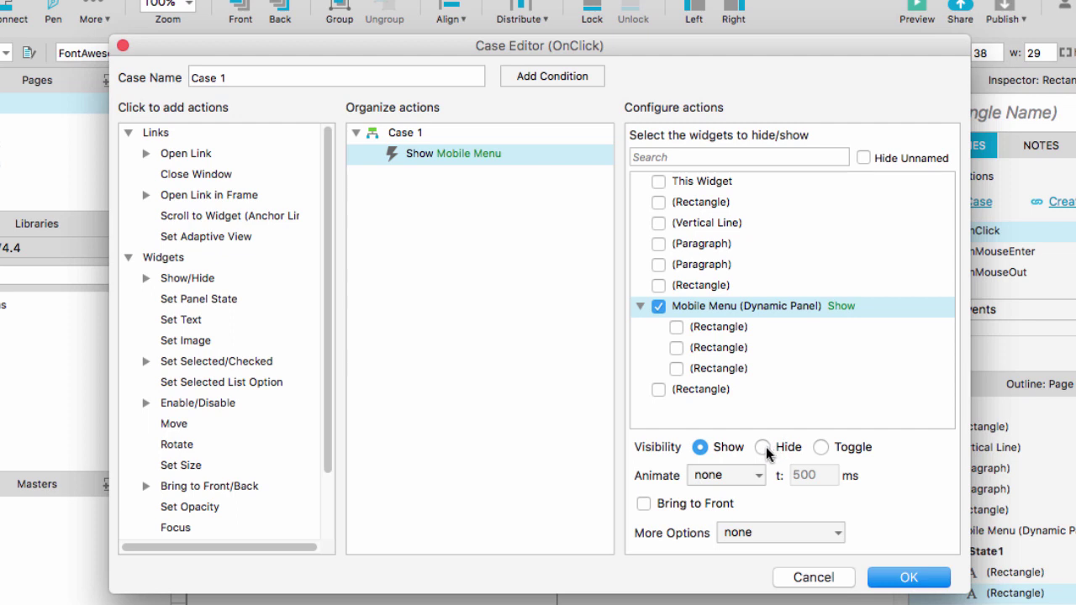
left_click(762, 448)
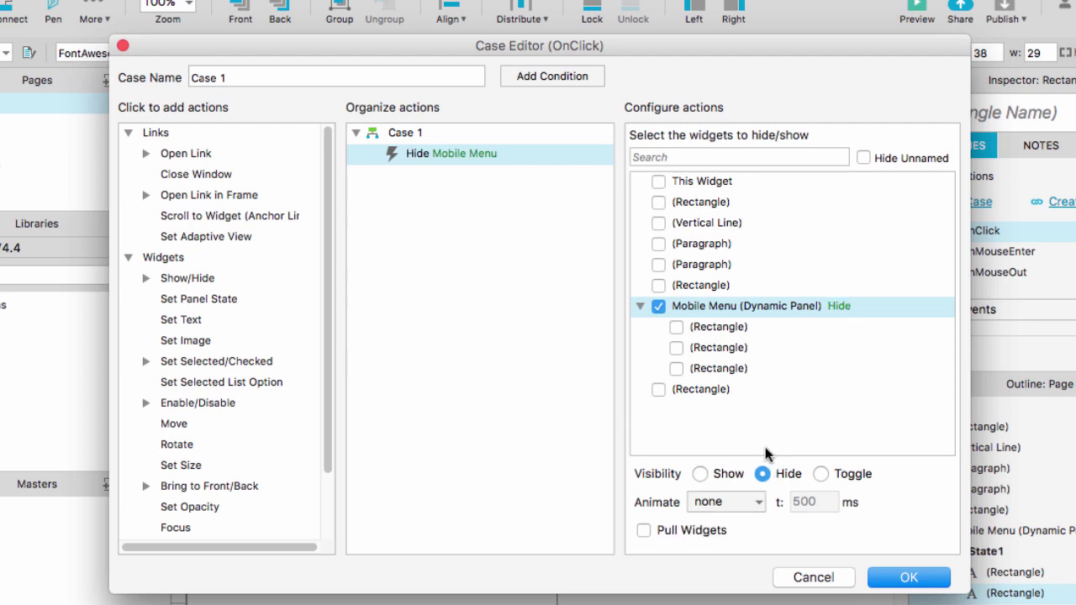
left_click(728, 503)
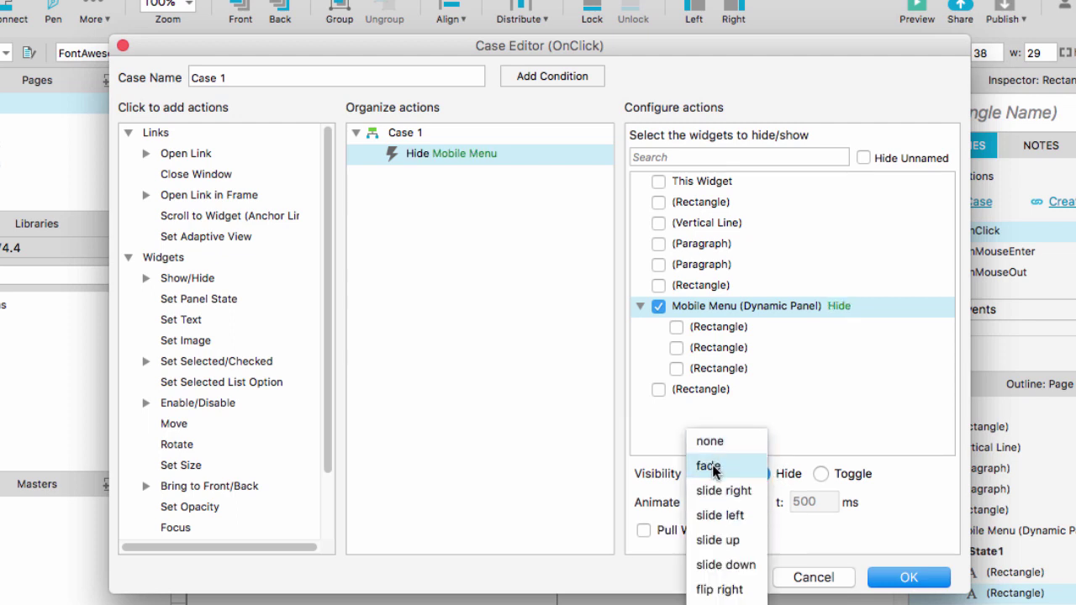
left_click(723, 468)
left_click(920, 579)
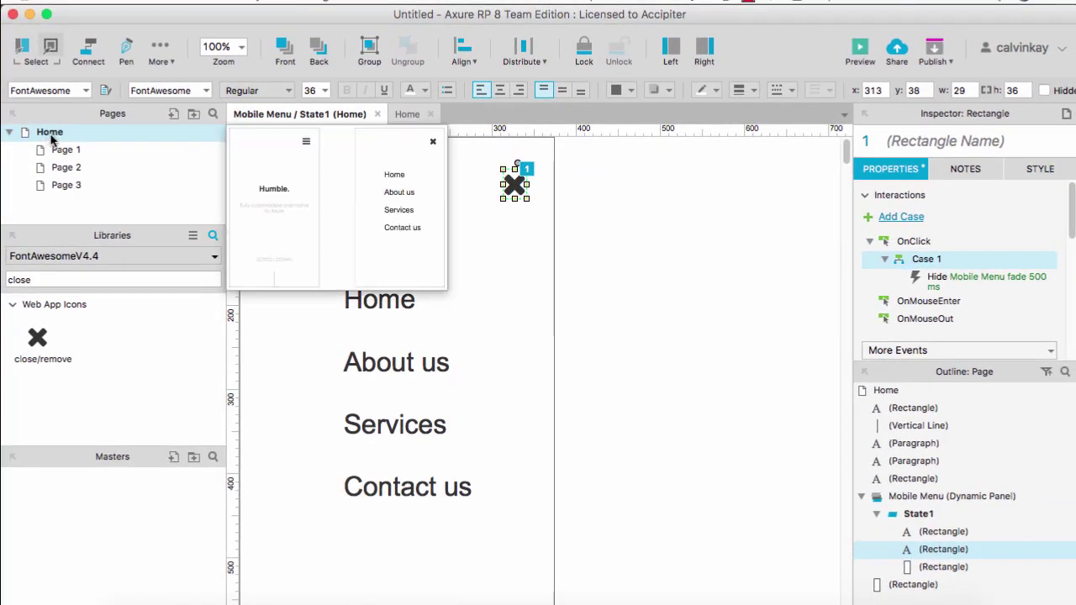
left_click(49, 132)
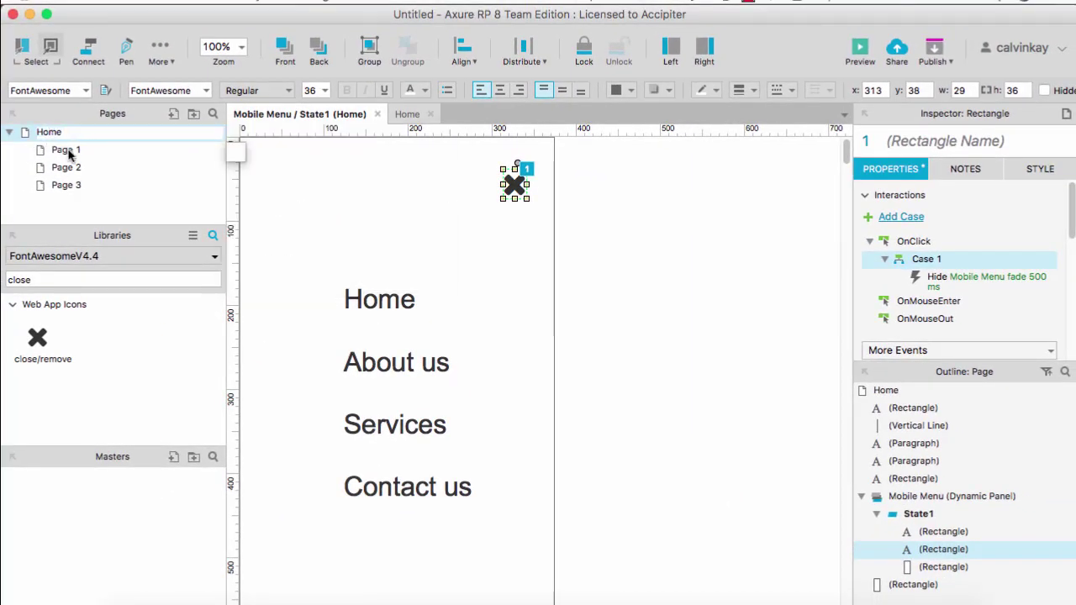
key("Return")
Set Mobile Menu hidden, drop it over the first phone frame, and bring it to front.
double_click(45, 135)
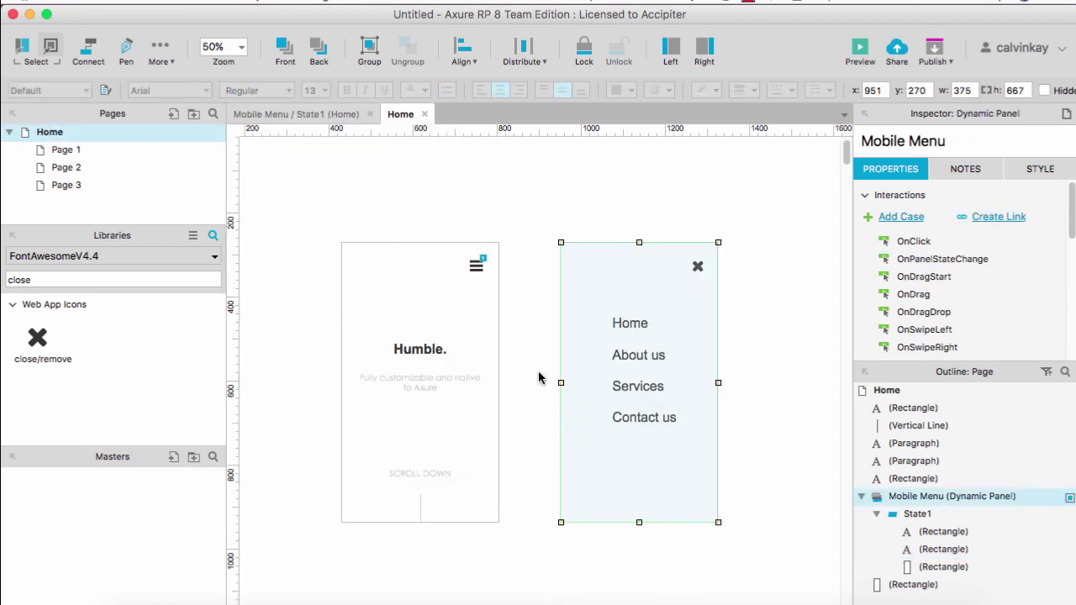
right_click(606, 410)
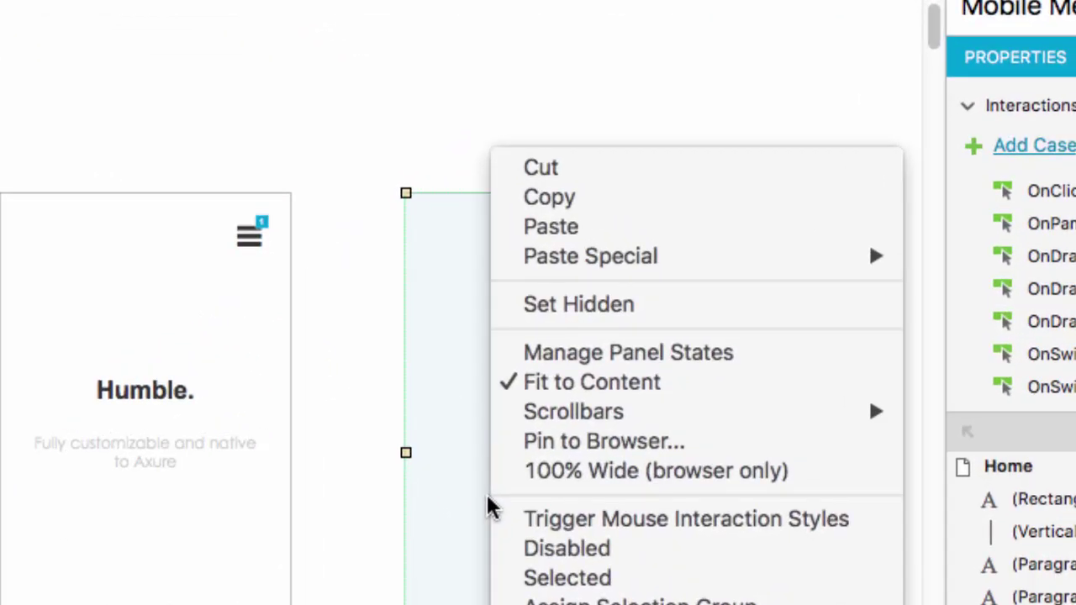
left_click(626, 309)
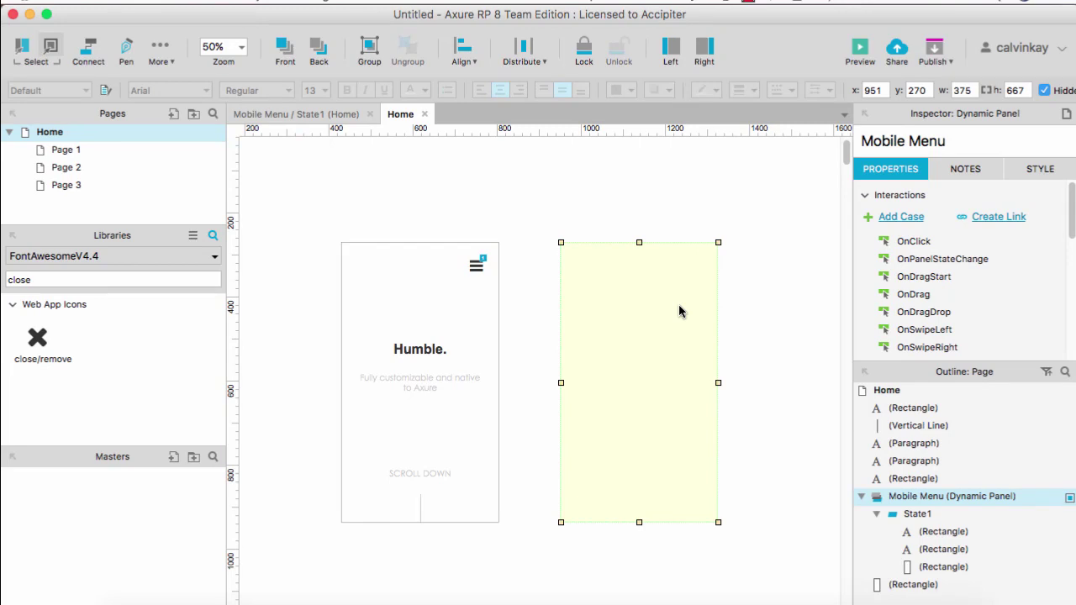
left_click_drag(679, 311, 463, 303)
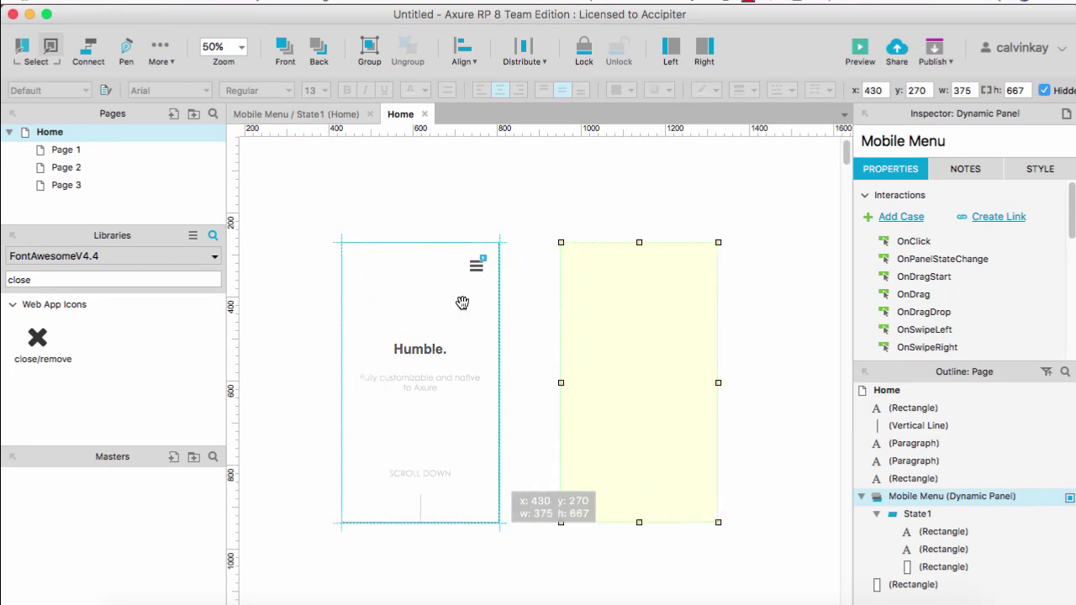
left_click_drag(463, 303, 463, 303)
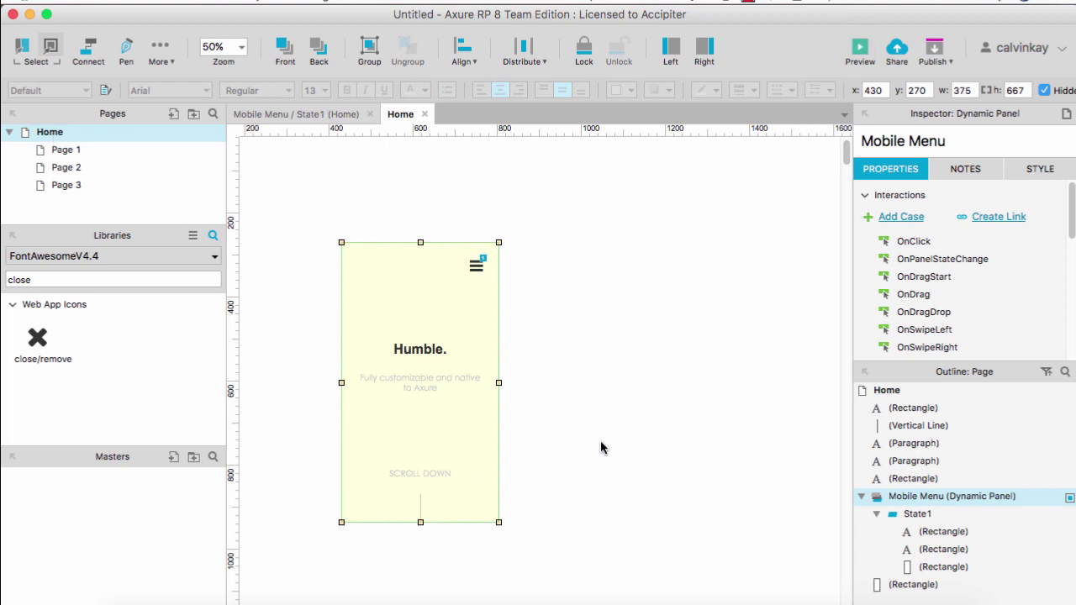
right_click(478, 333)
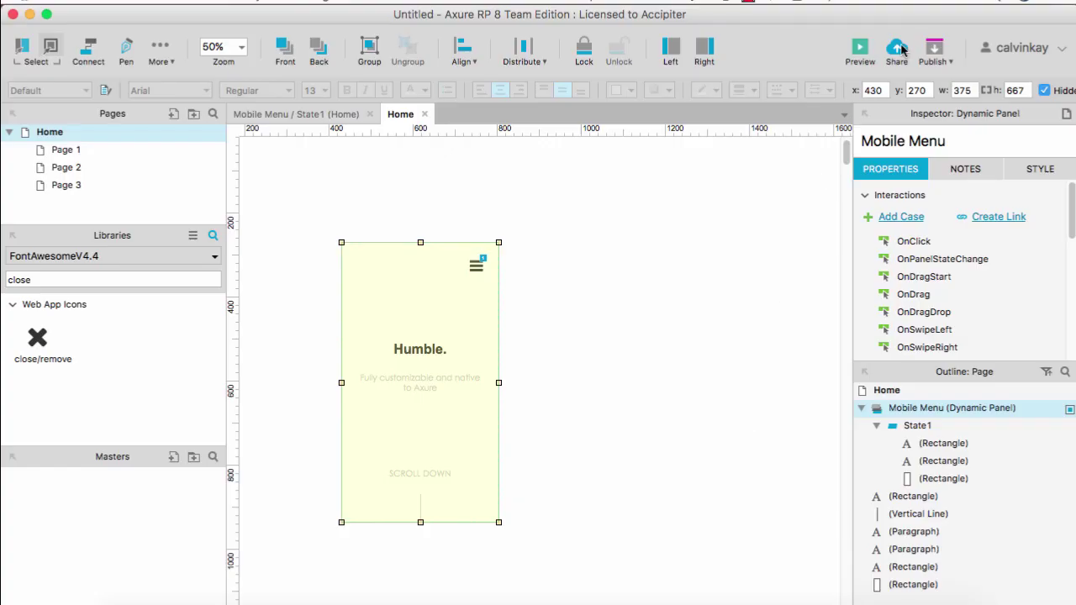
Preview in Chrome, opening the menu with the hamburger icon and closing it with the X.
left_click(865, 44)
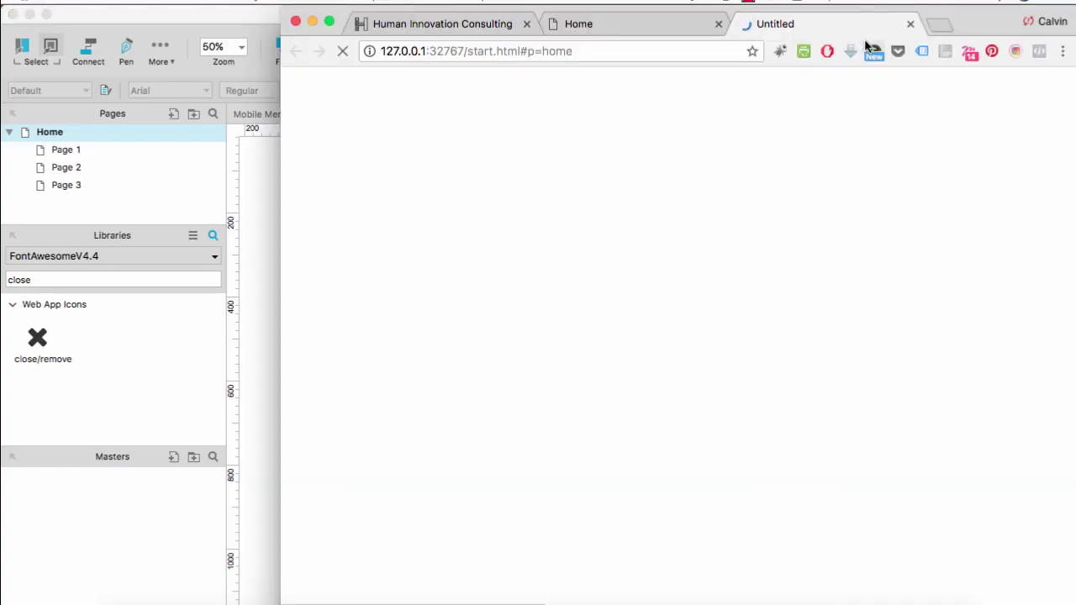
scroll(1043, 440, "down", 1)
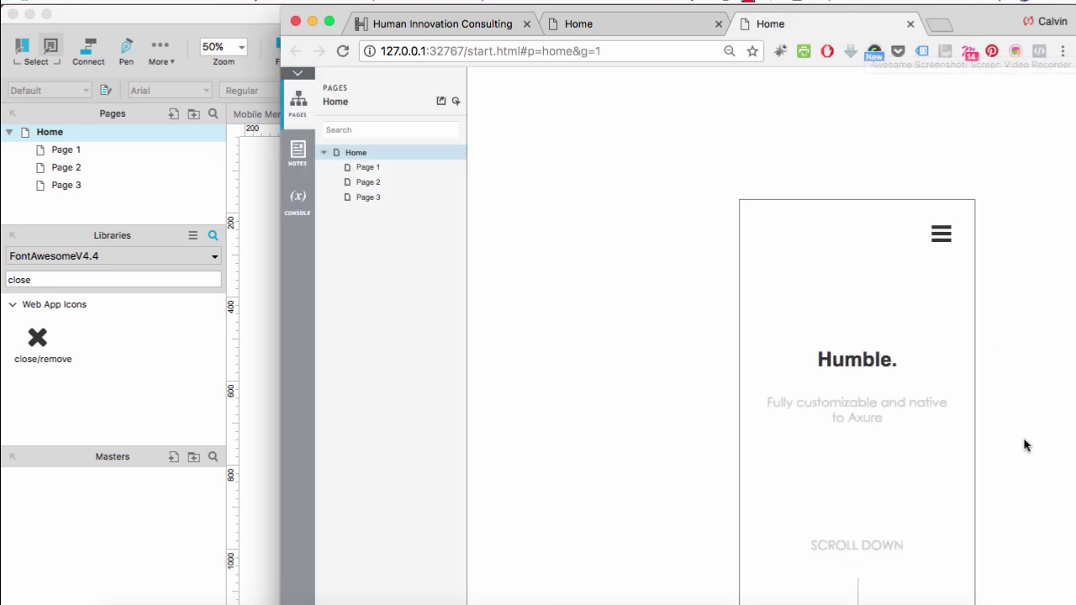
left_click(942, 234)
left_click(943, 235)
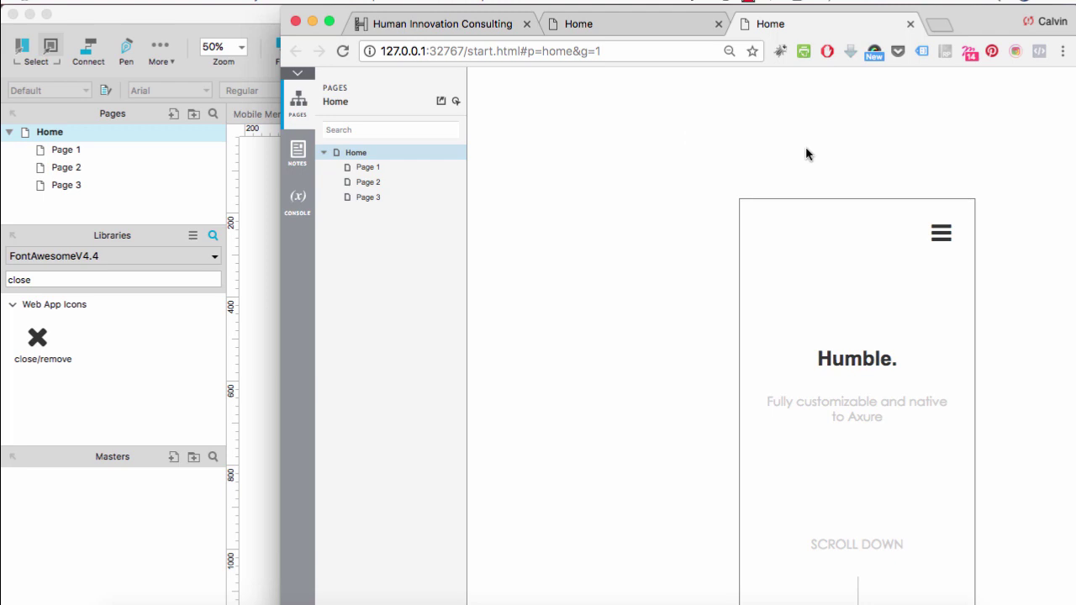
Move the Mobile Menu panel beside the phone and fill its State1 background dark grey.
left_click(244, 377)
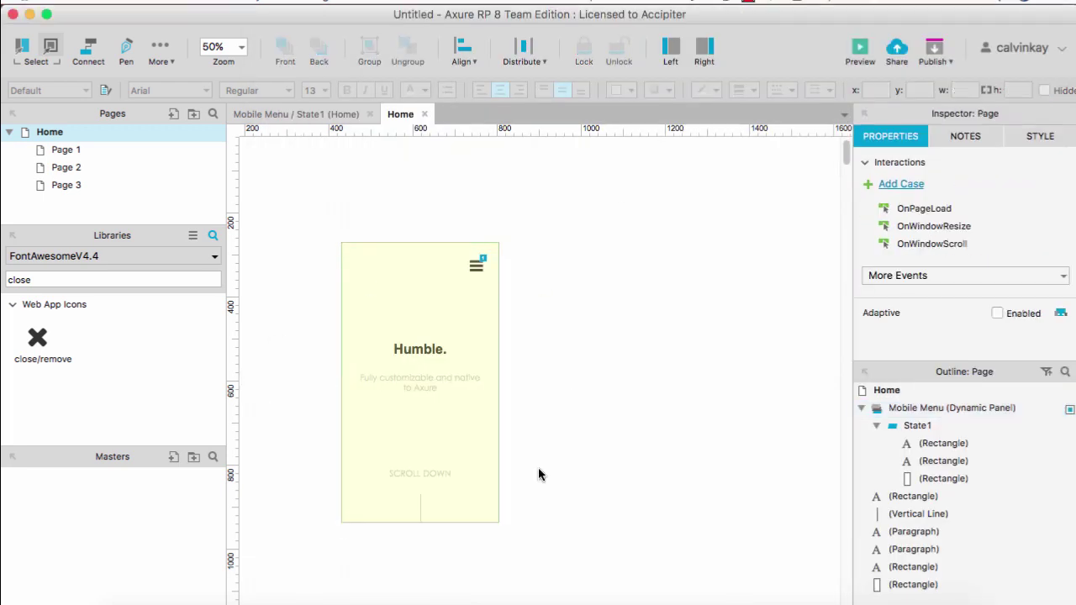
left_click_drag(448, 356, 633, 365)
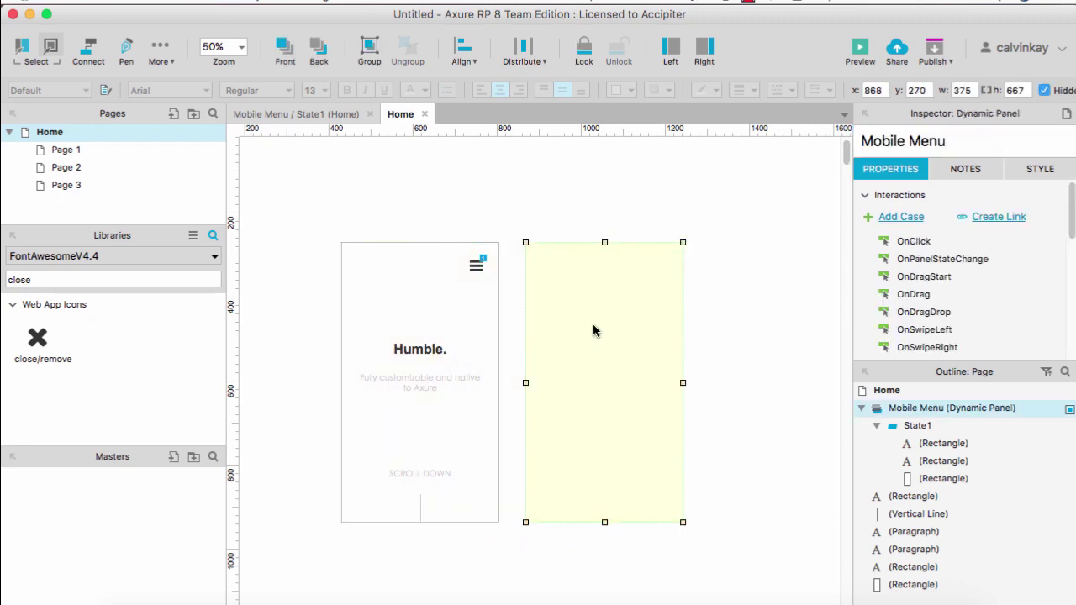
double_click(594, 326)
left_click(396, 255)
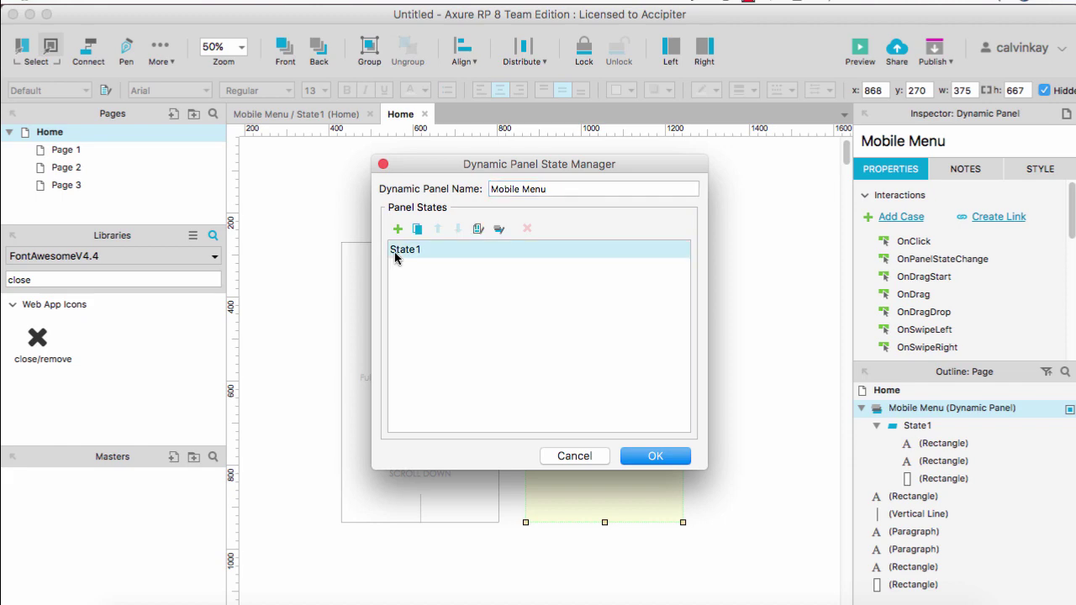
double_click(395, 252)
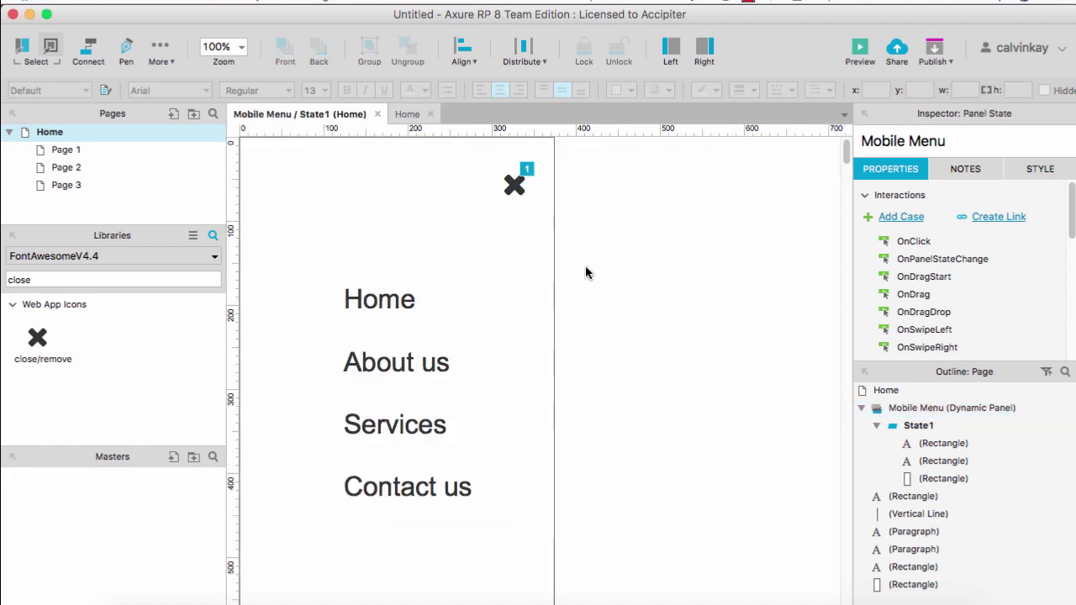
left_click(549, 358)
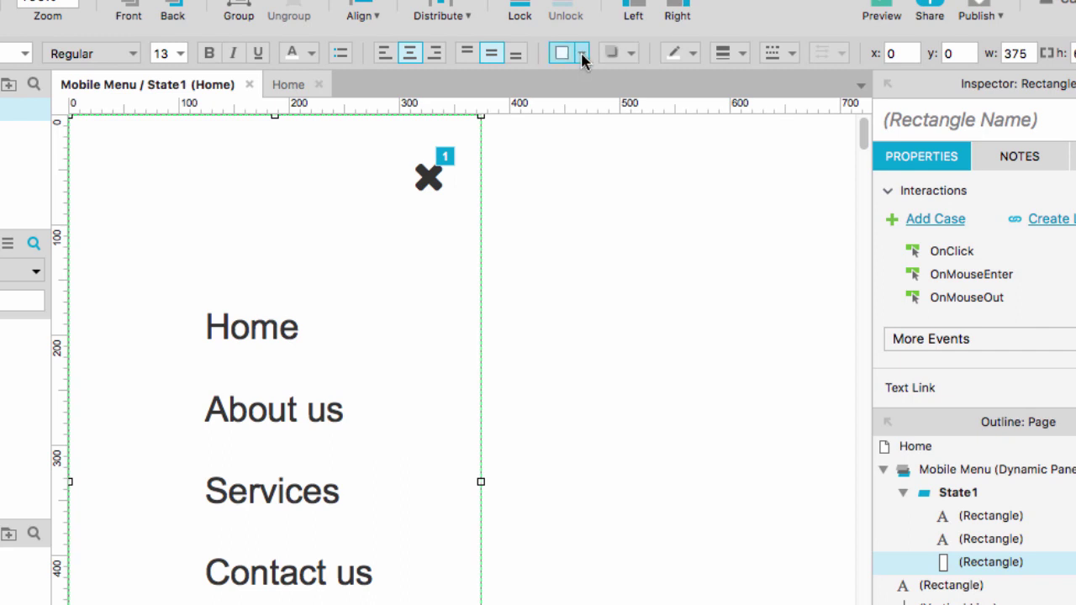
left_click(582, 54)
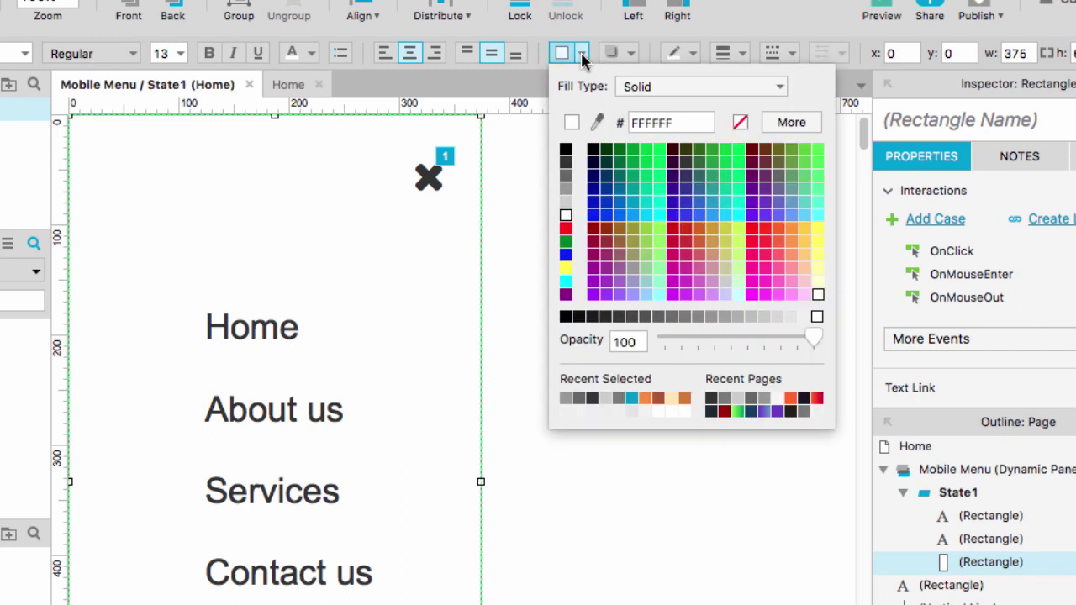
left_click(566, 176)
left_click(614, 507)
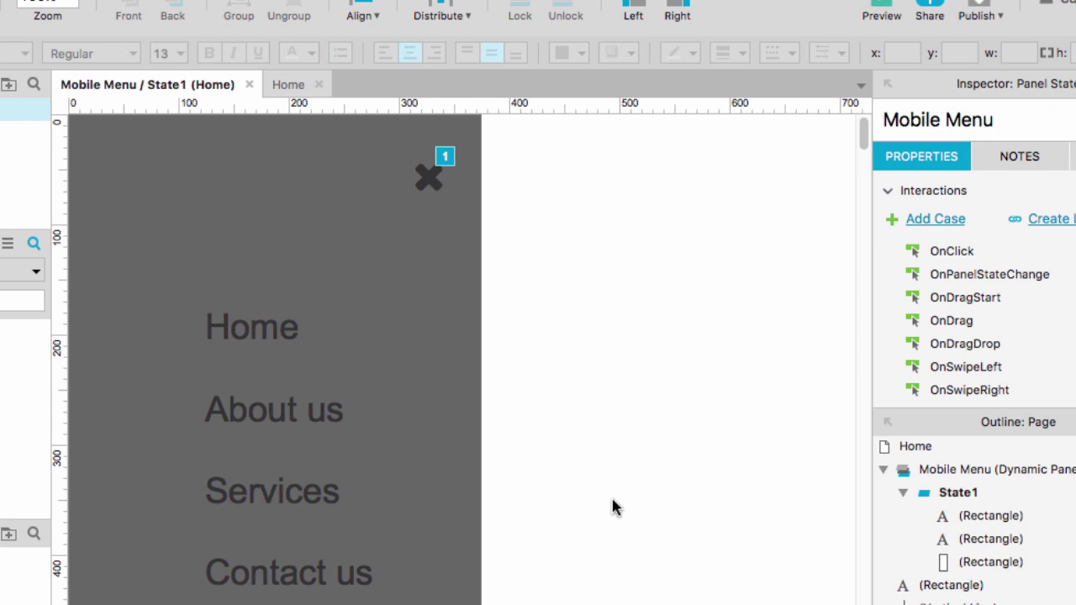
Set the font colour of the menu links and X icon to white.
key("ctrl+minus")
left_click_drag(468, 601, 108, 139)
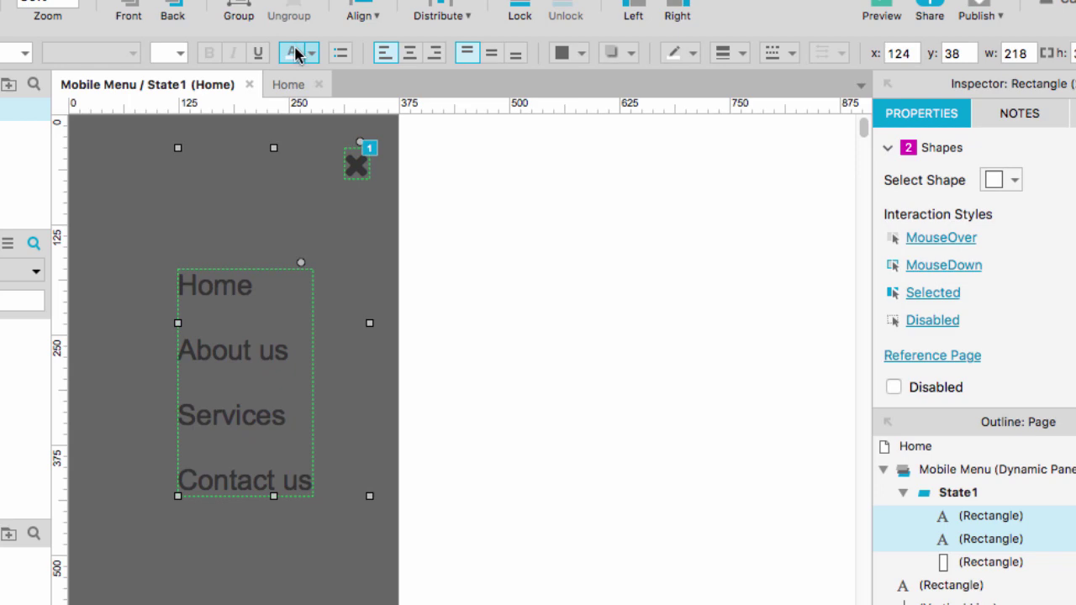
left_click(291, 53)
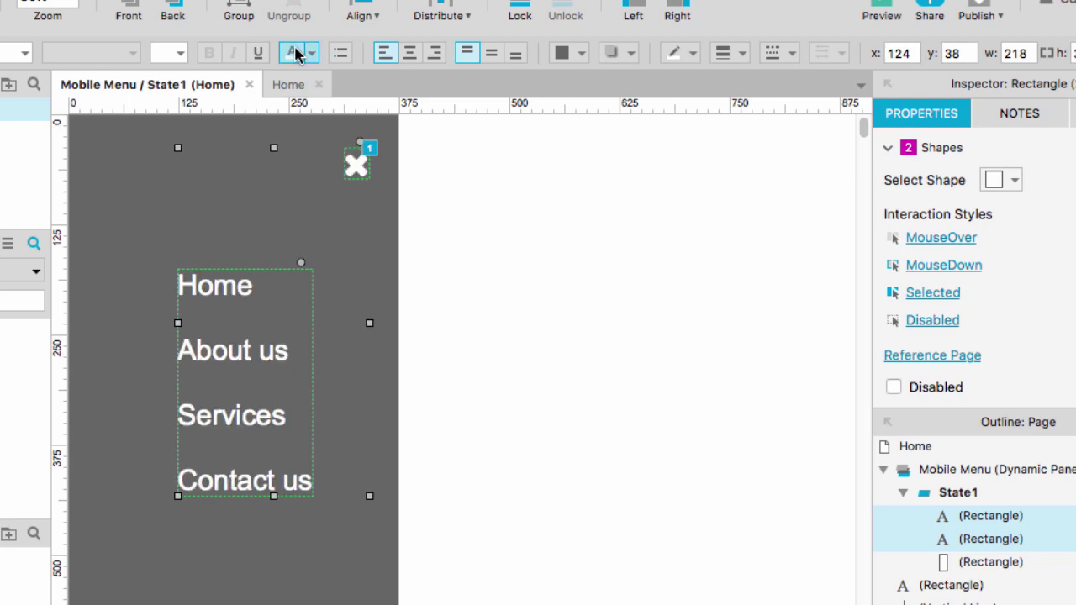
left_click(648, 345)
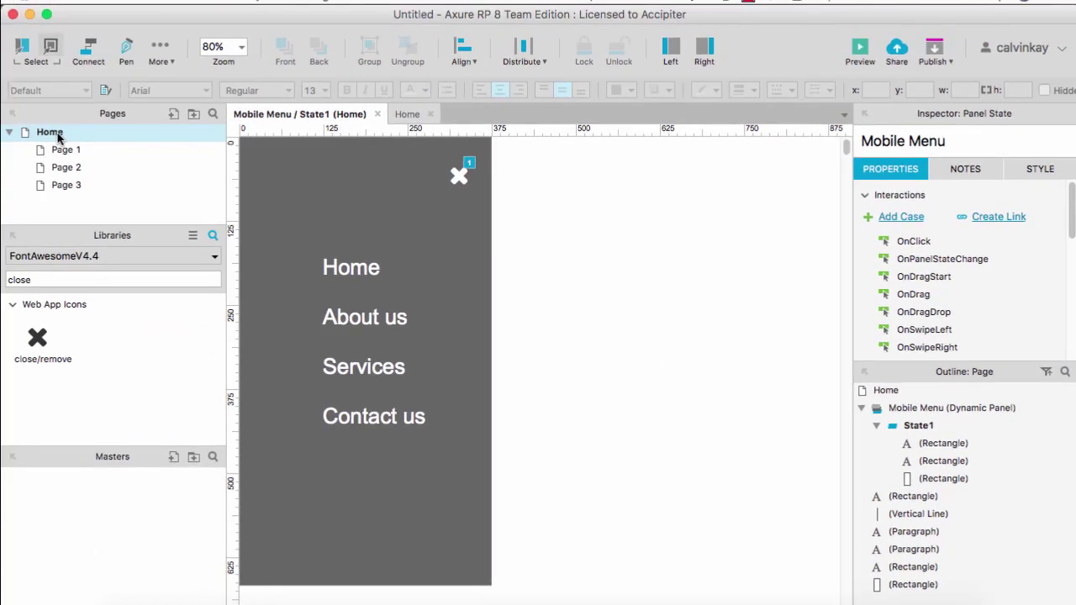
On the Home page, set the hamburger icon's Show Mobile Menu action to animate with slide down.
double_click(55, 133)
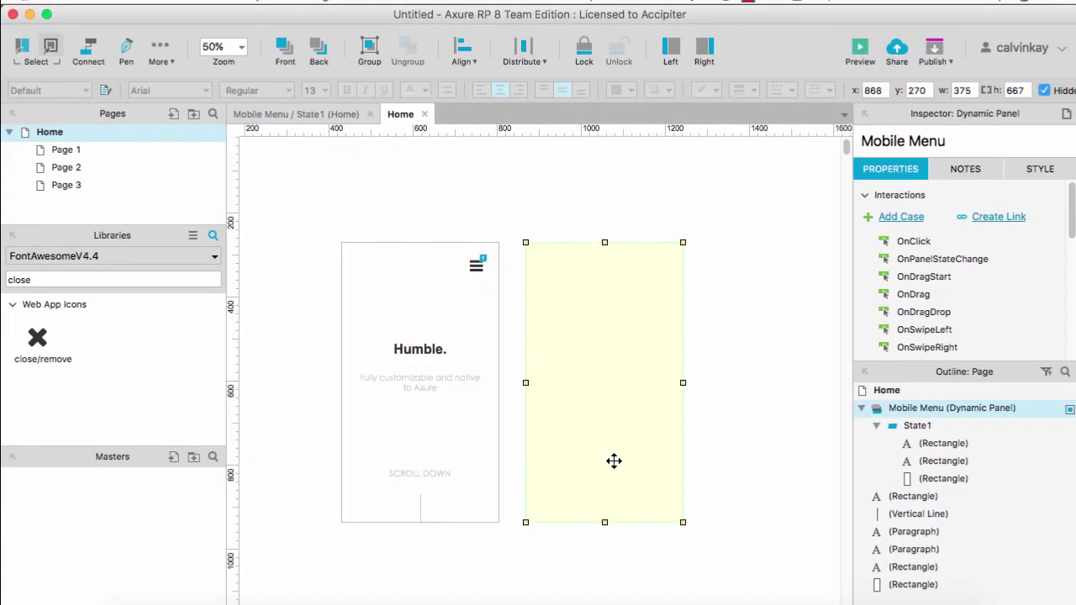
left_click(712, 457)
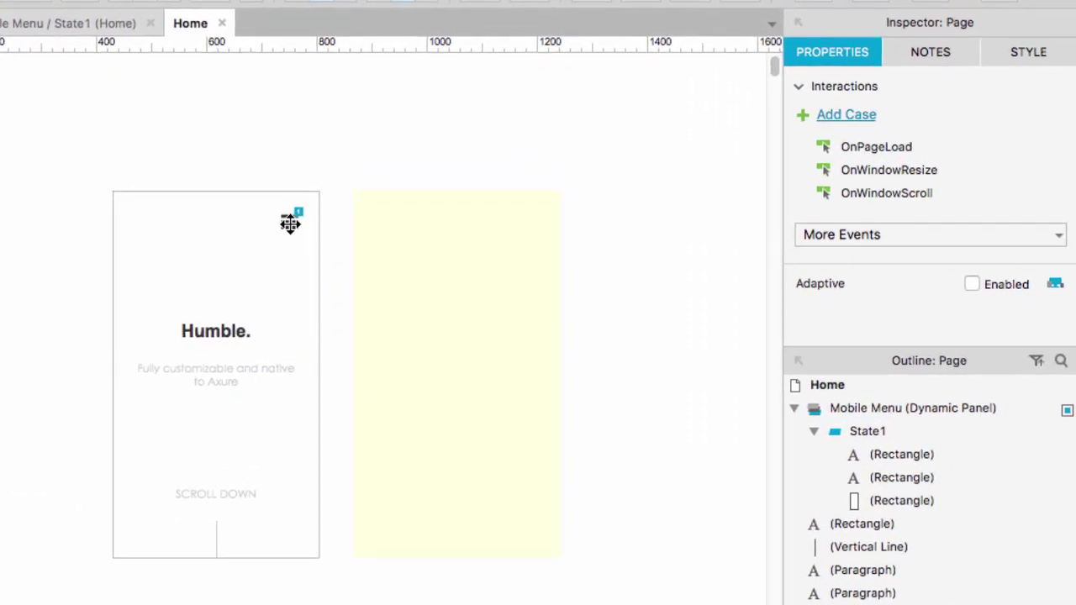
left_click(290, 223)
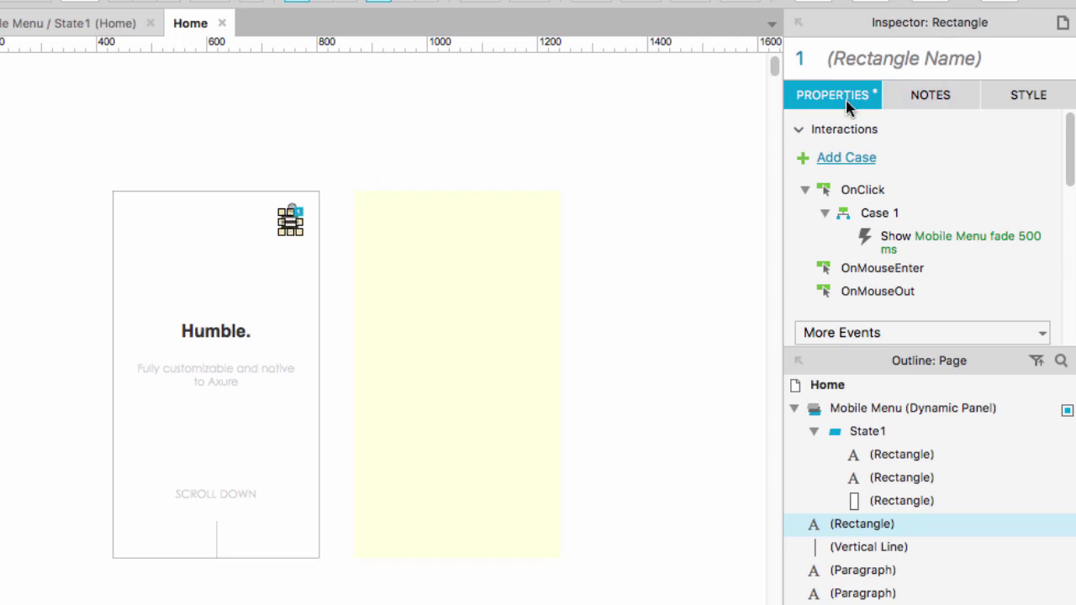
double_click(879, 213)
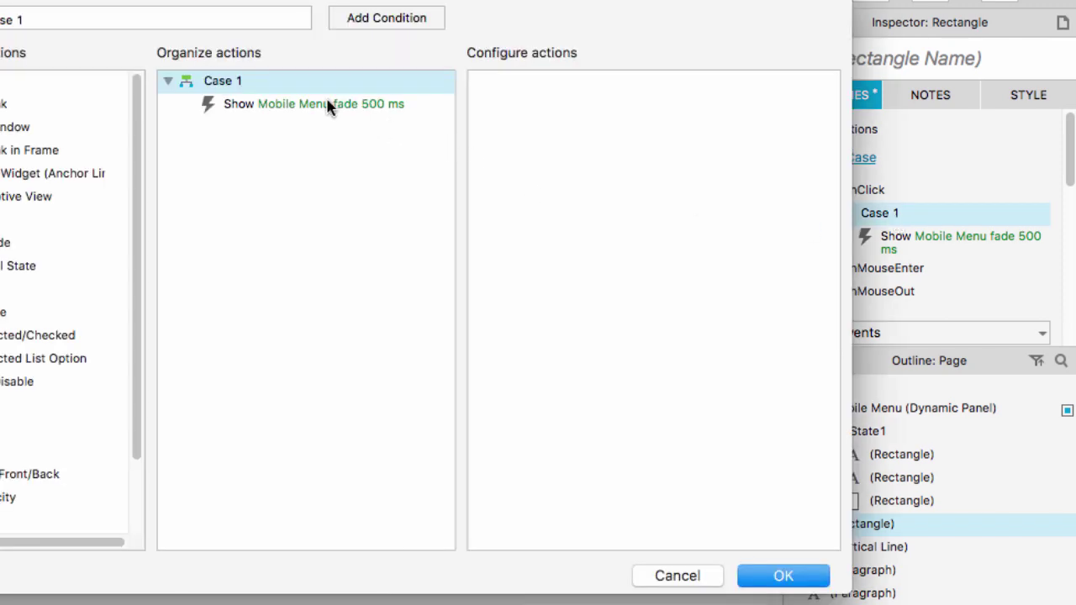
left_click(329, 105)
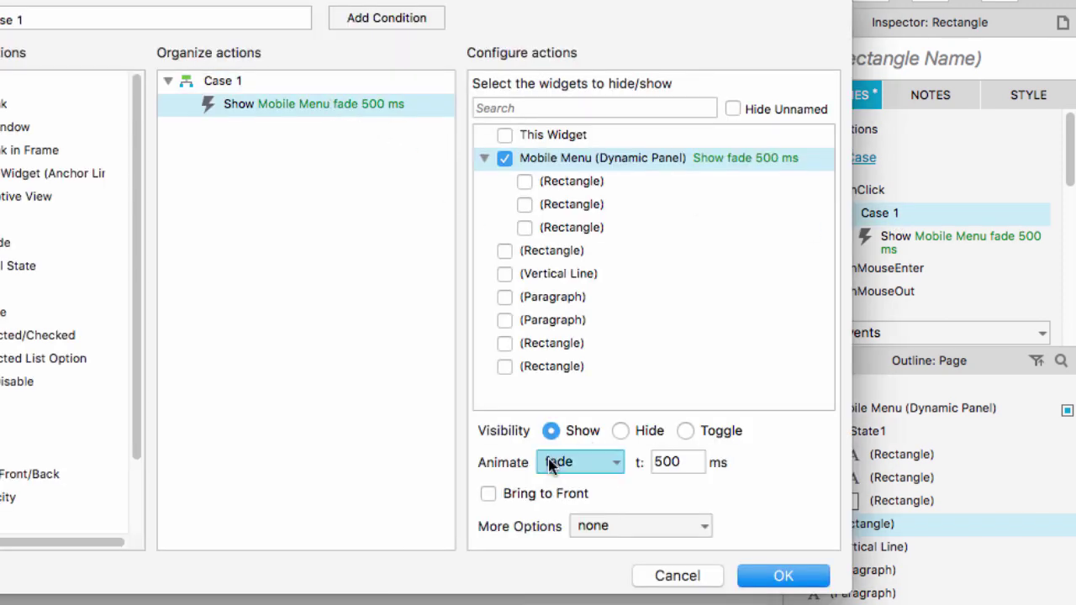
left_click(579, 463)
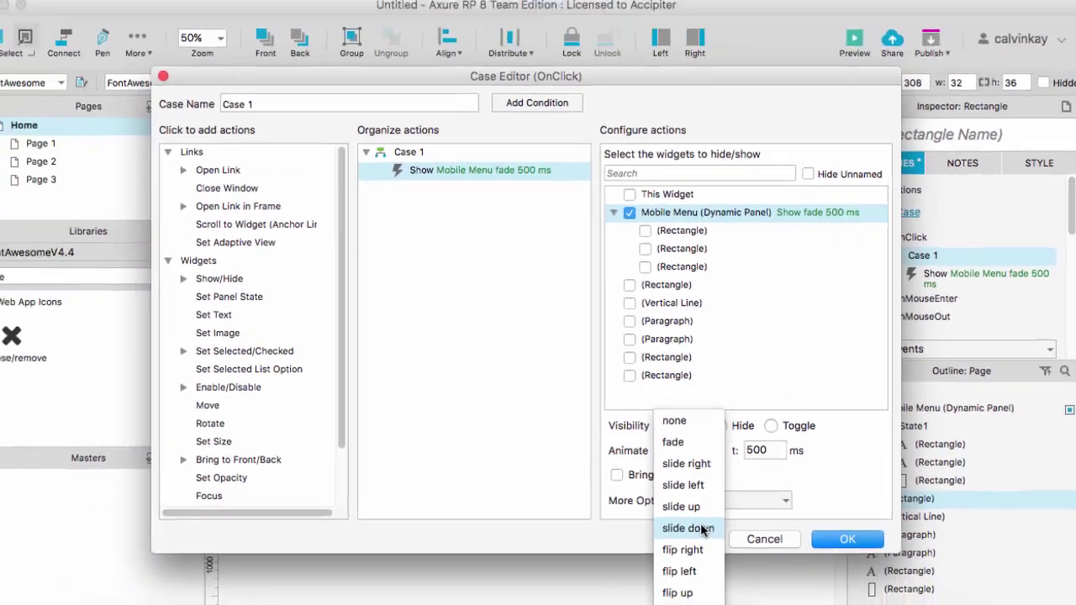
left_click(597, 564)
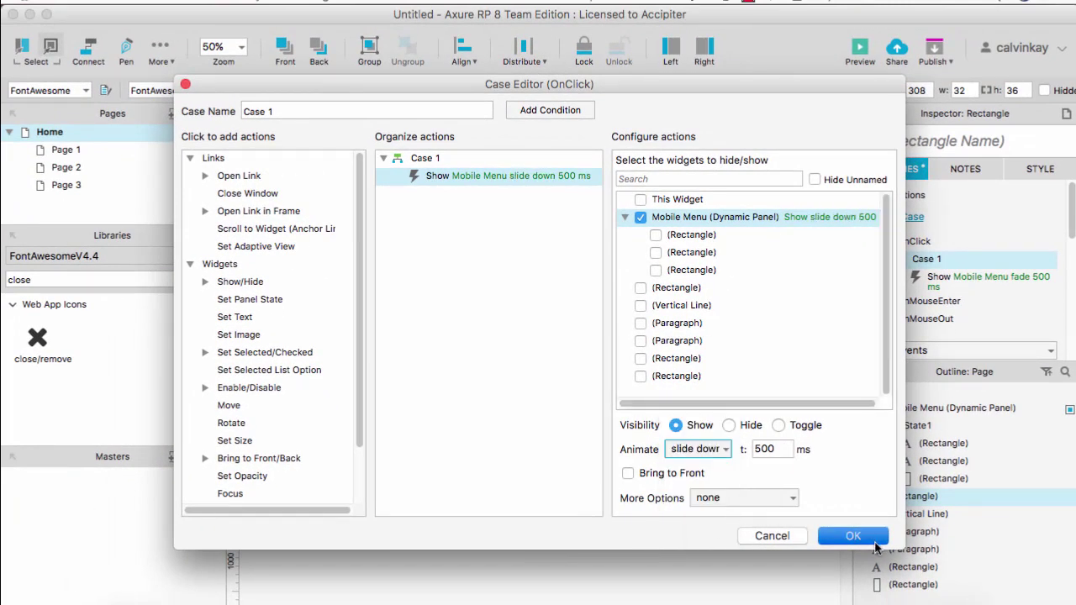
left_click(875, 540)
Move the Mobile Menu panel onto the phone mockup, then open and close the slide-down menu in a Chrome preview.
mouse_move(608, 314)
left_mouse_down()
mouse_move(412, 312)
mouse_move(422, 314)
left_mouse_up()
left_click(860, 52)
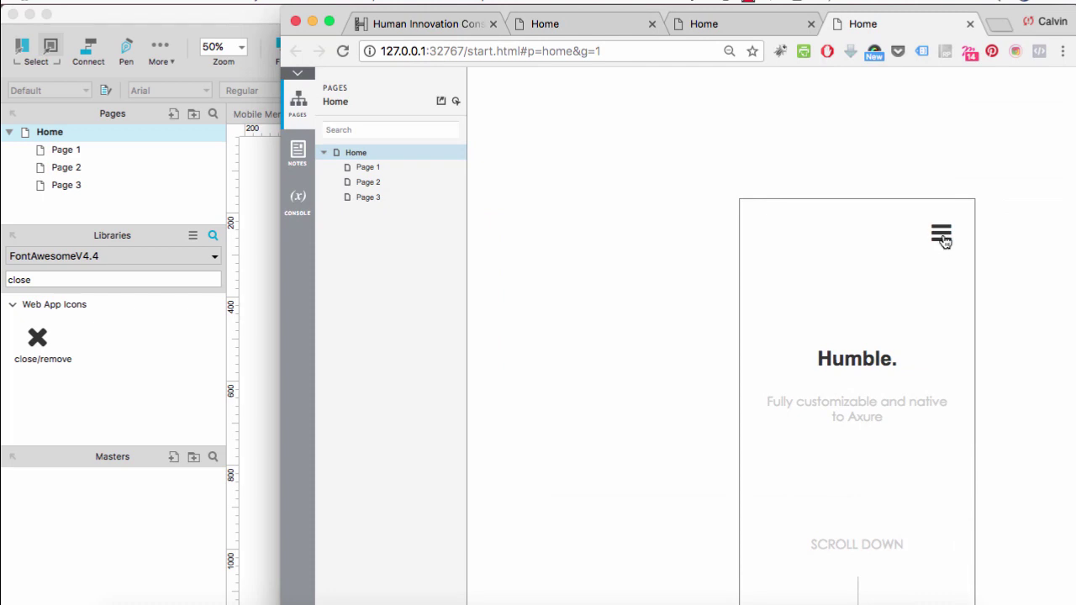
left_click(942, 237)
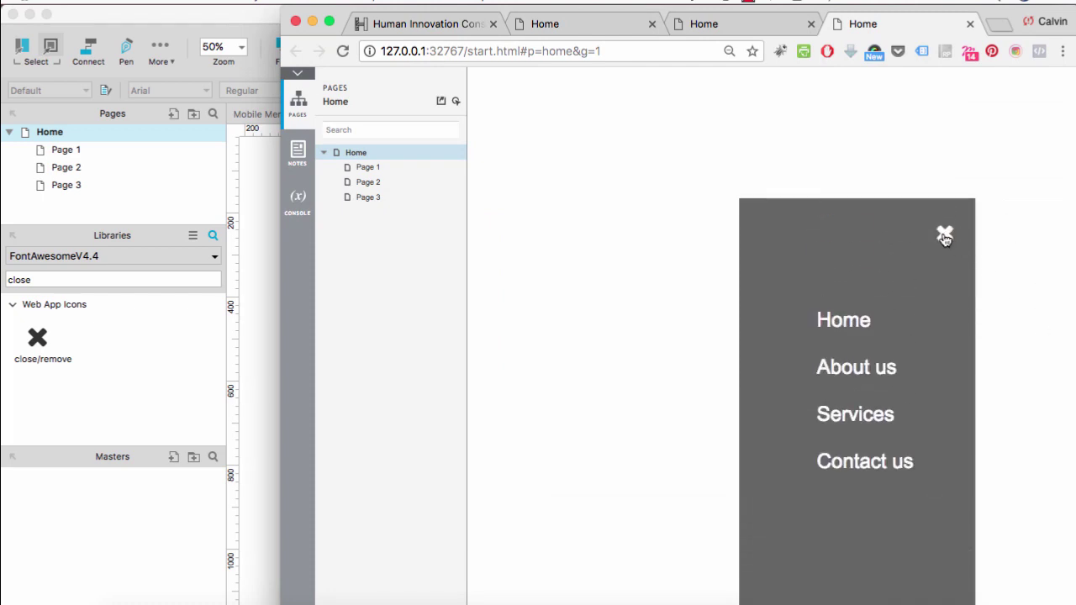
left_click(946, 236)
left_click(940, 236)
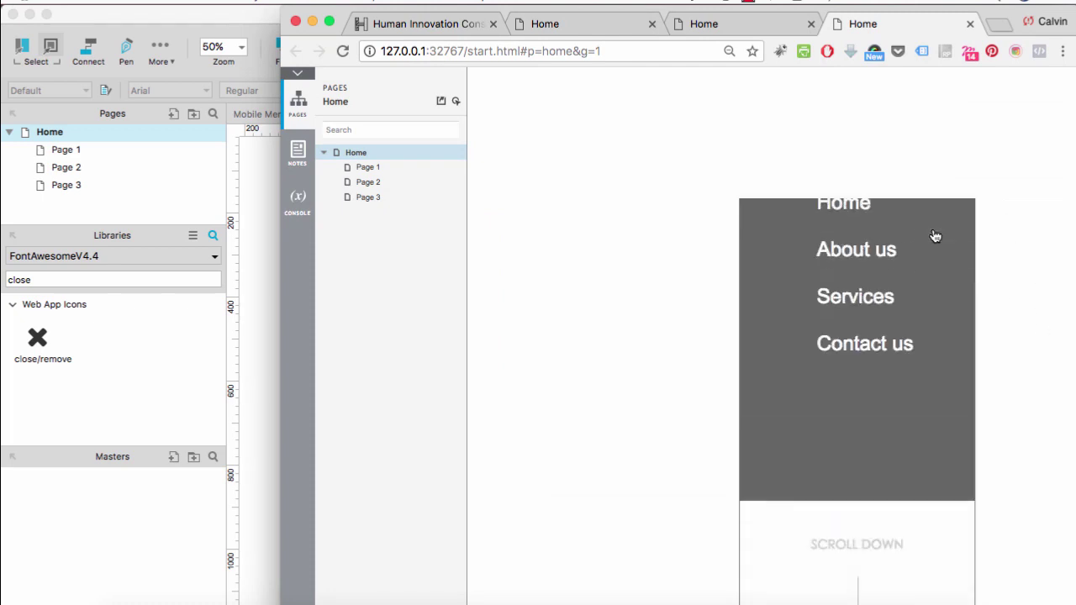
left_click(942, 233)
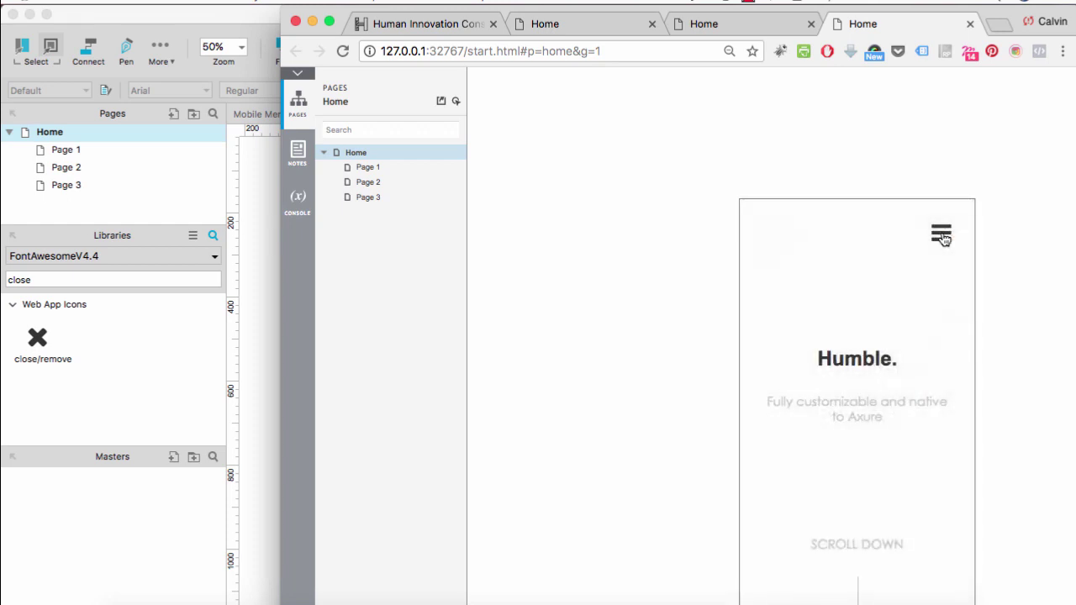
Move the Mobile Menu panel beside the mockup and set the hamburger's Case 1 animation to slide right.
left_click(269, 326)
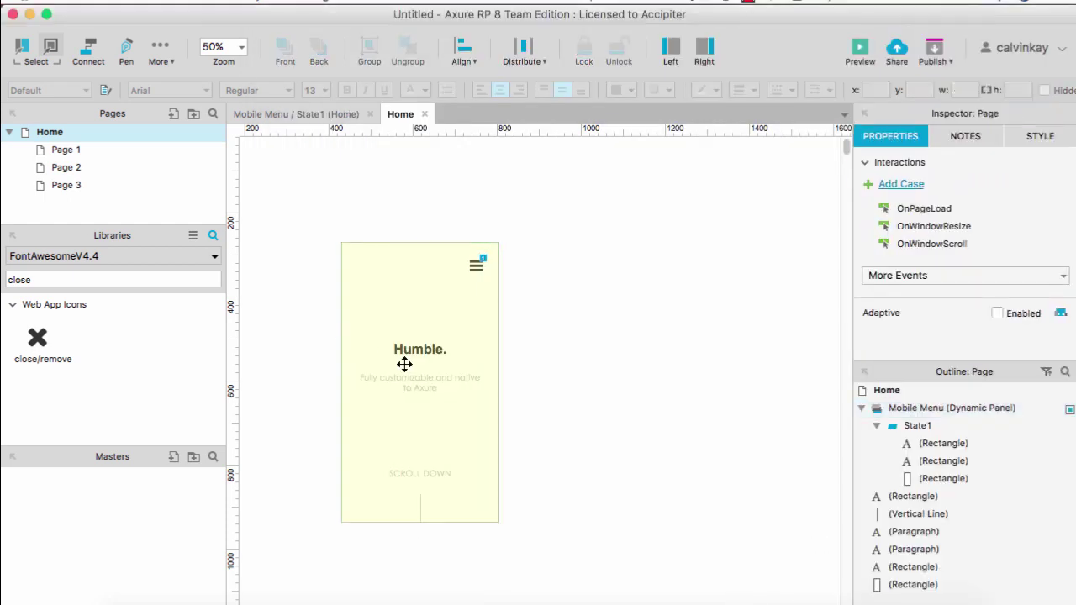
left_click_drag(428, 365, 576, 364)
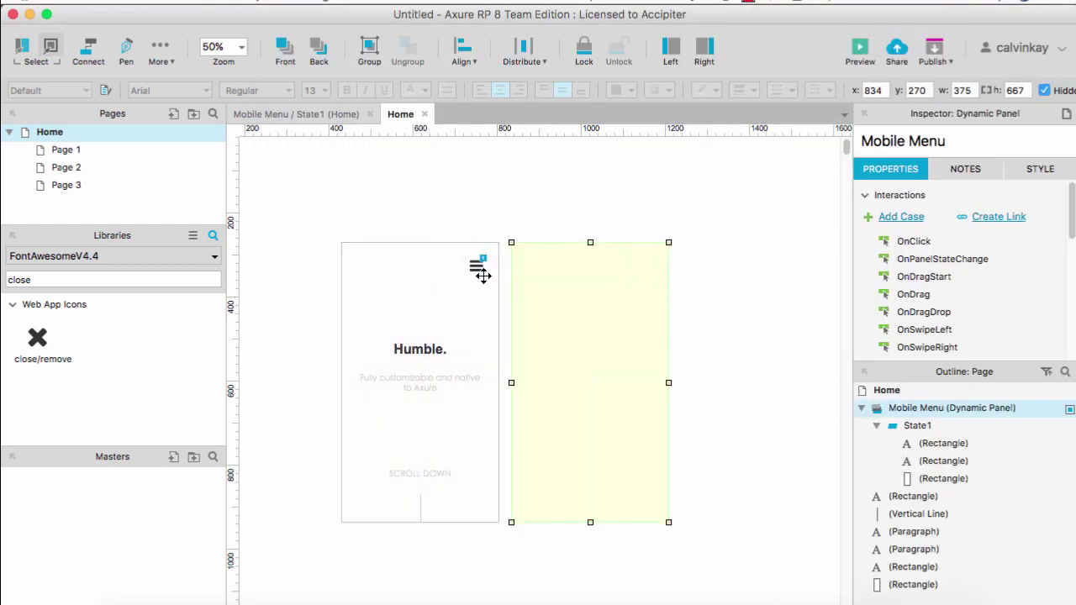
left_click(477, 267)
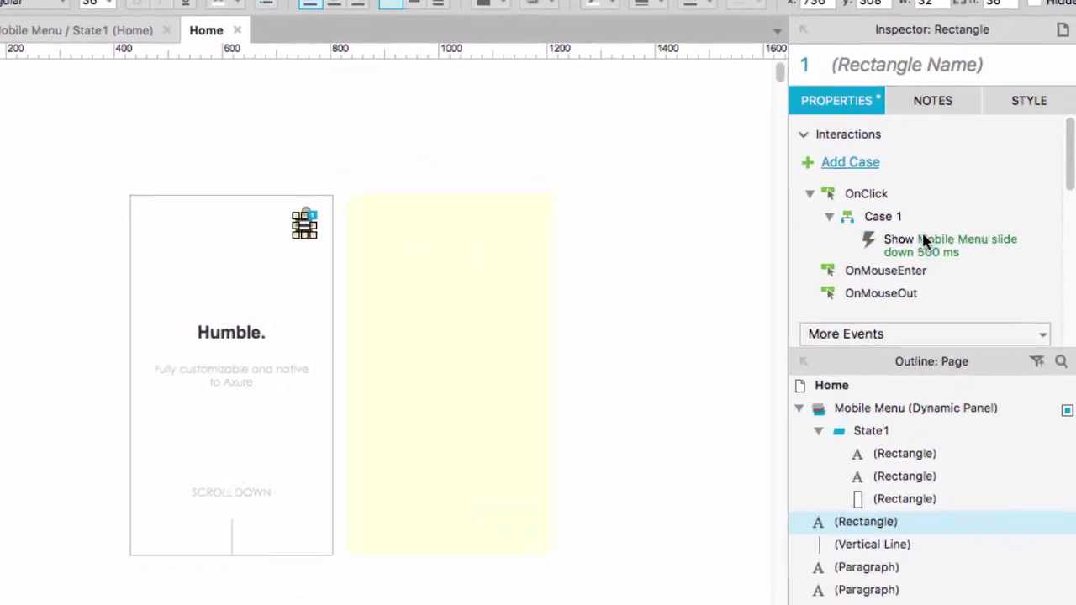
double_click(925, 240)
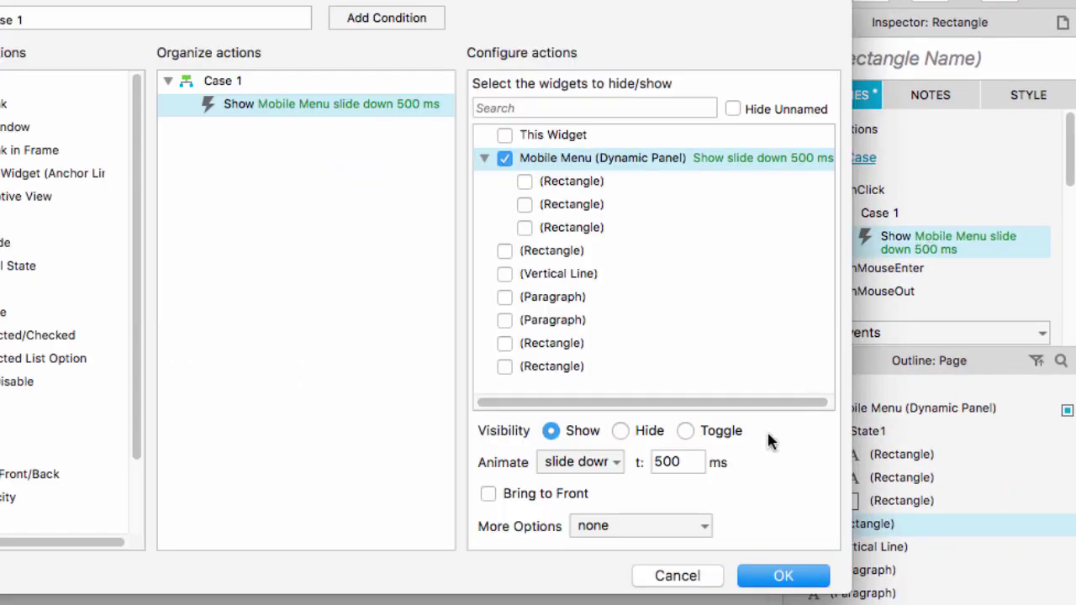
left_click(581, 463)
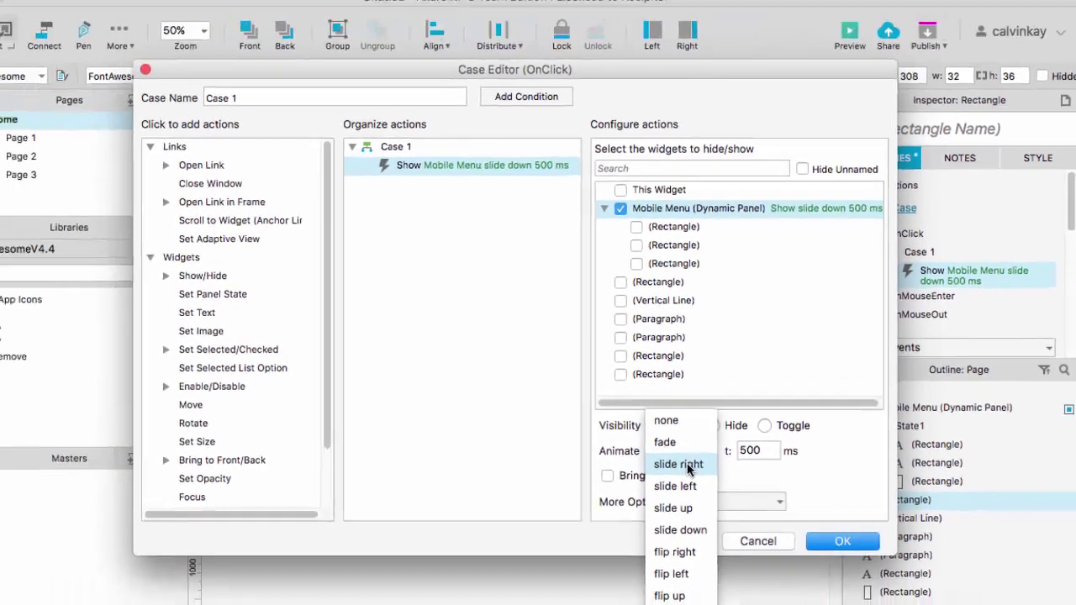
left_click(664, 475)
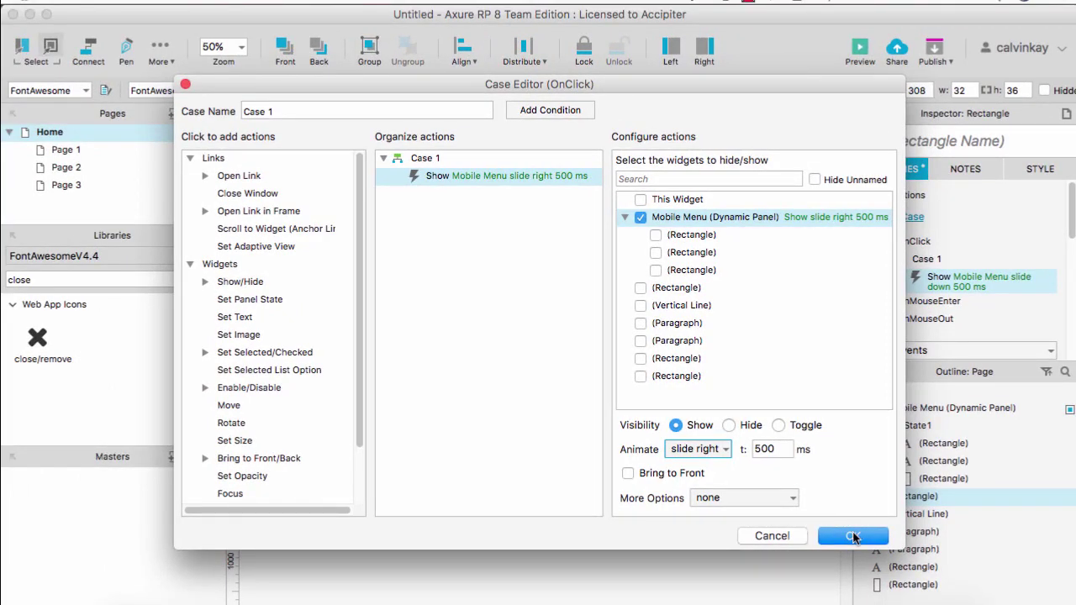
left_click(864, 540)
left_click(534, 394)
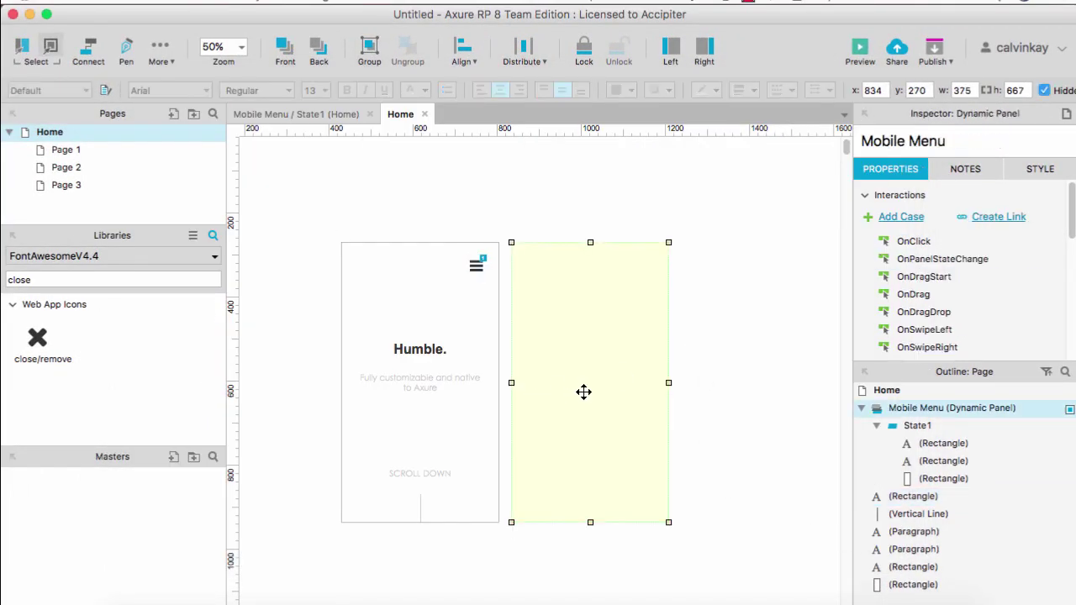
Move the Mobile Menu over the mockup, then open and close the slide-right menu twice in a Chrome preview.
left_click_drag(581, 390, 414, 392)
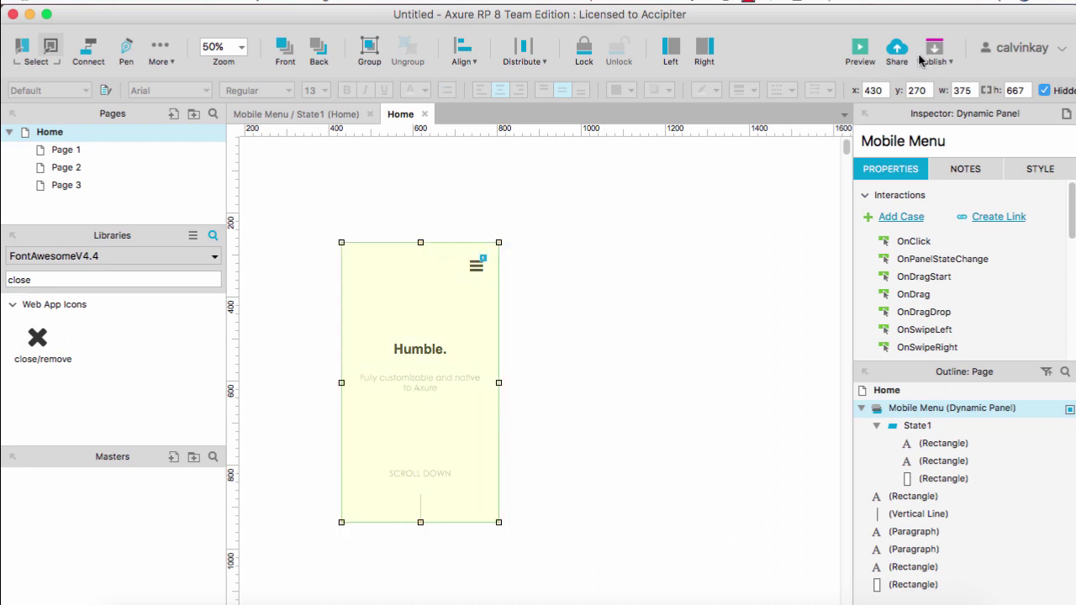
left_click(868, 53)
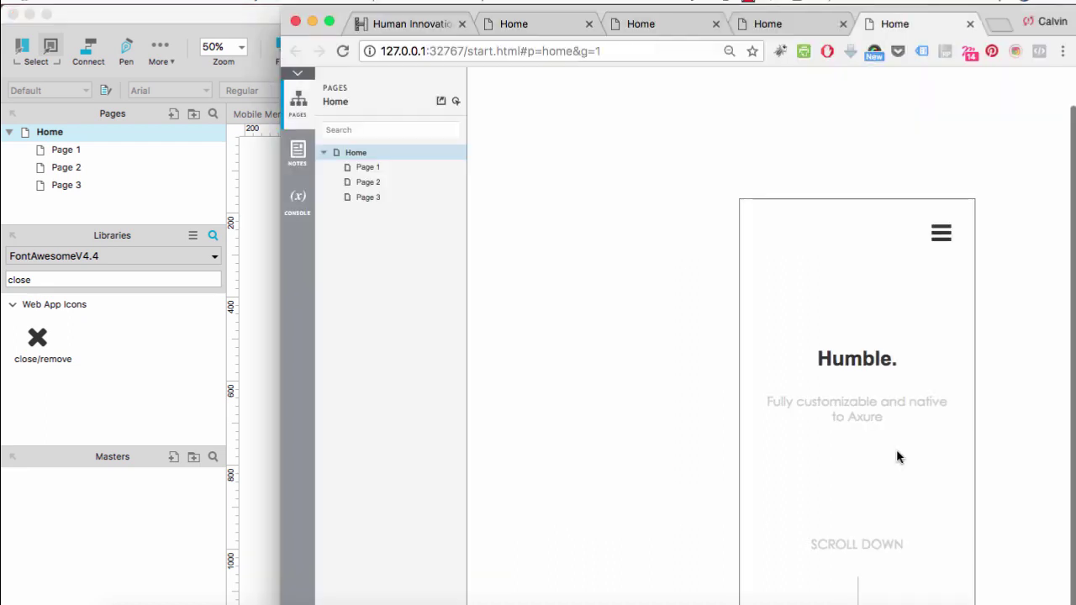
left_click(944, 234)
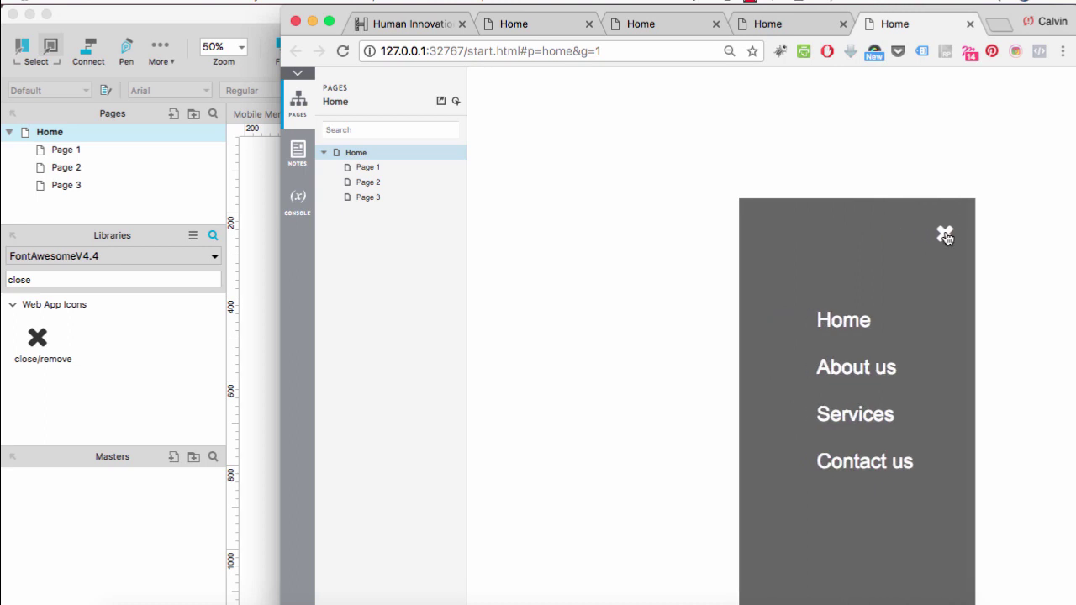
left_click(945, 235)
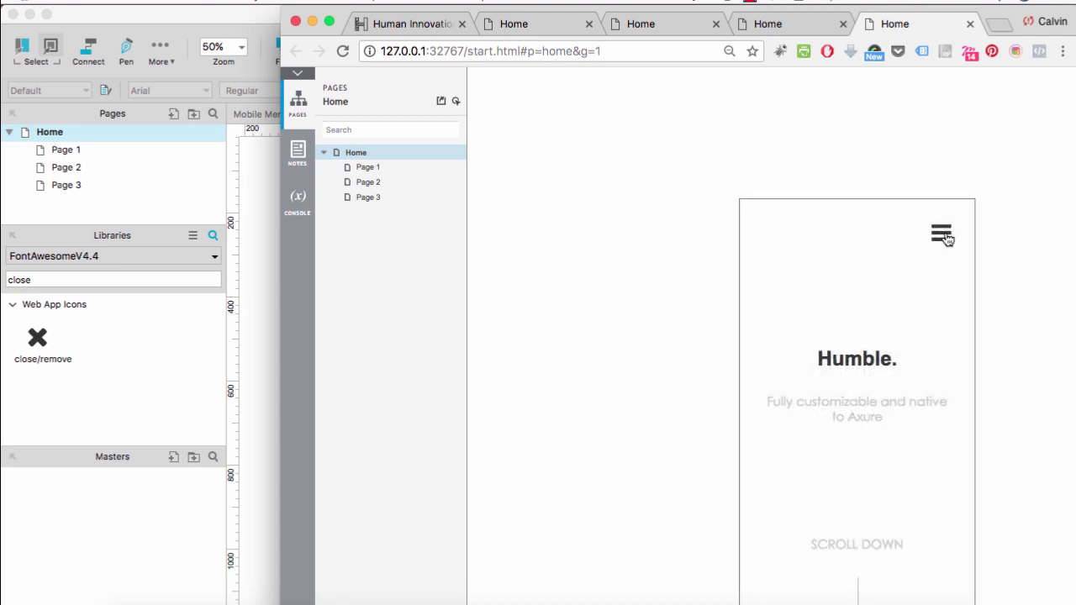
left_click(945, 236)
left_click(946, 235)
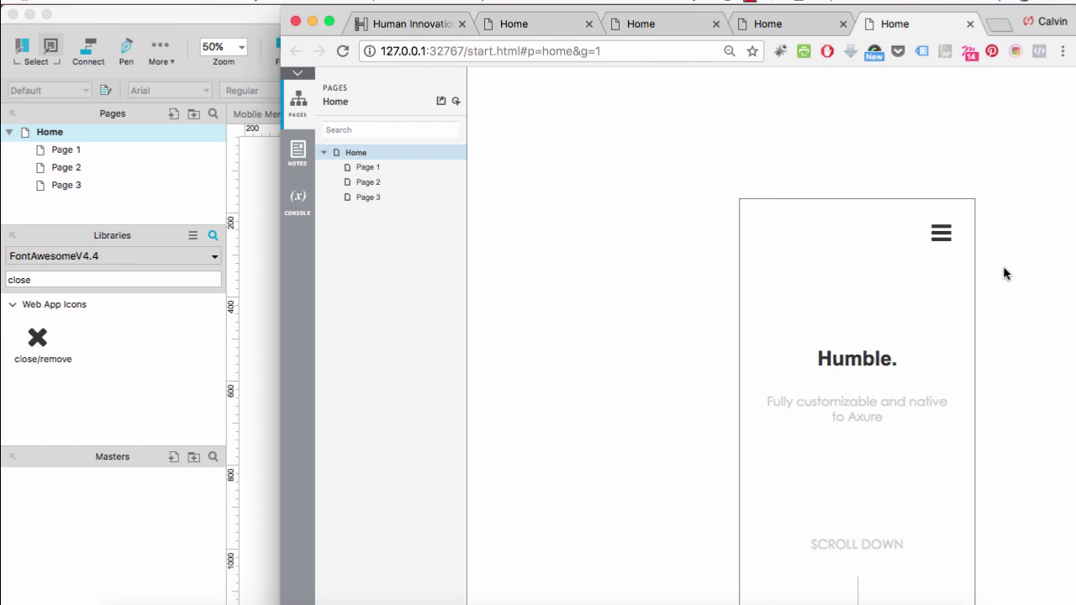